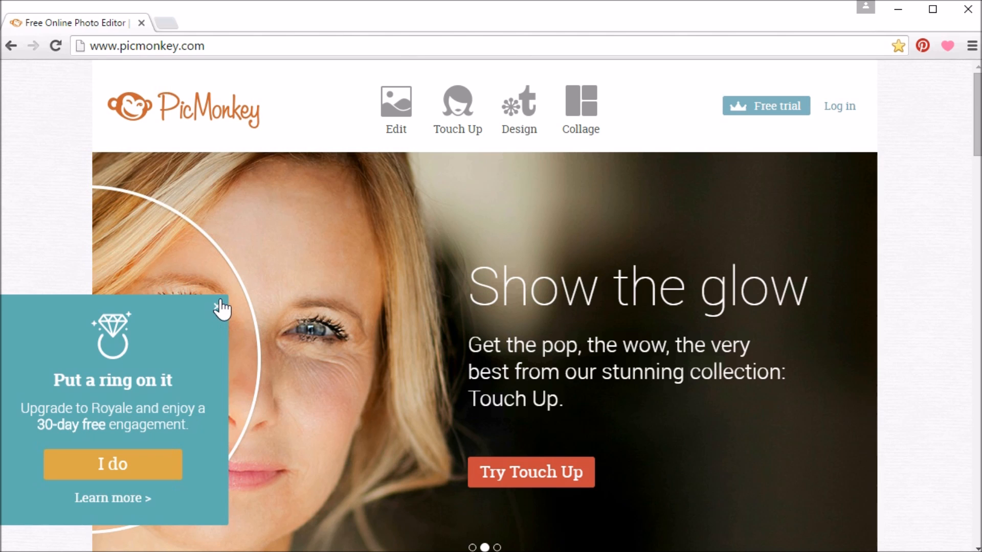
Start a new collage from the computer with photo IMG_1253 in the pics folder of 83 Lazy Morning Routine.
click(220, 306)
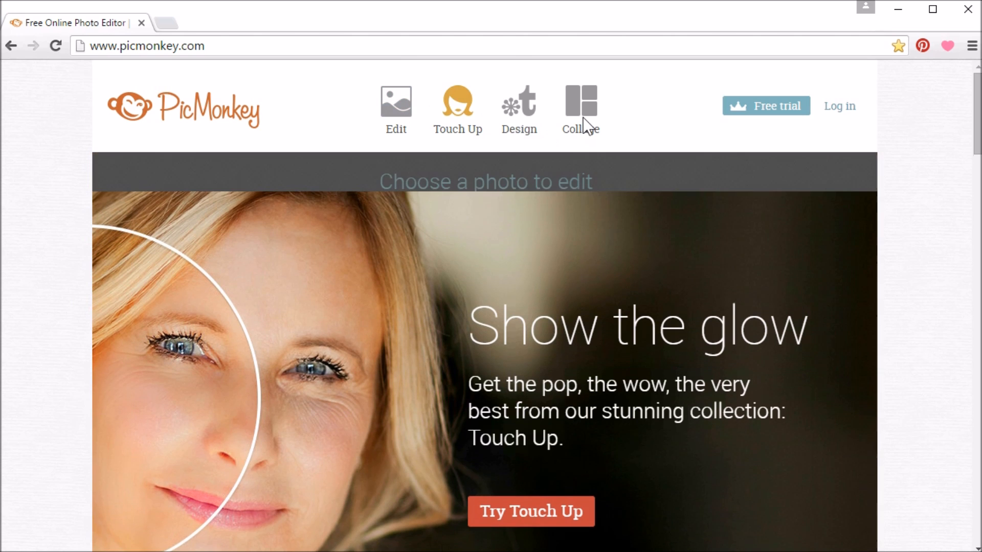
mouse_move(585, 113)
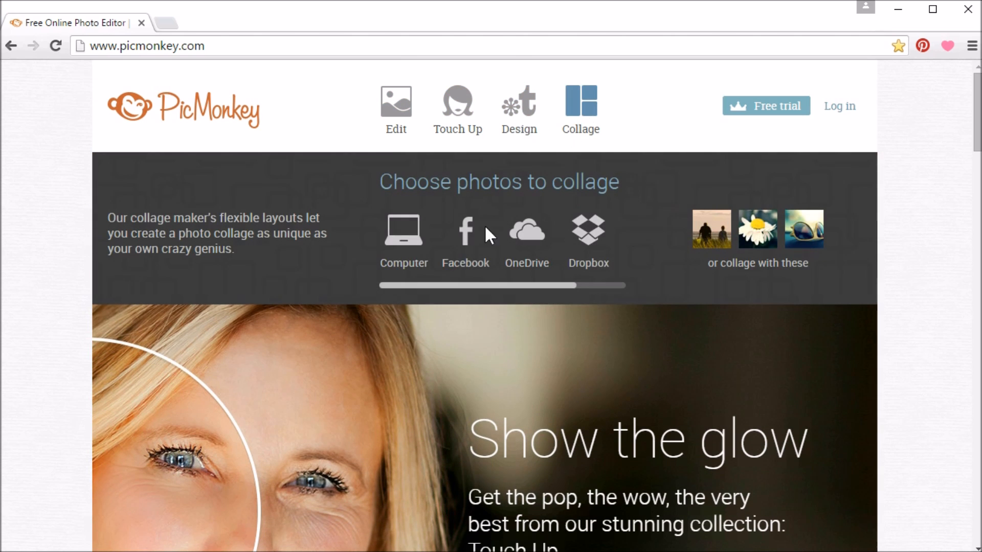
click(404, 231)
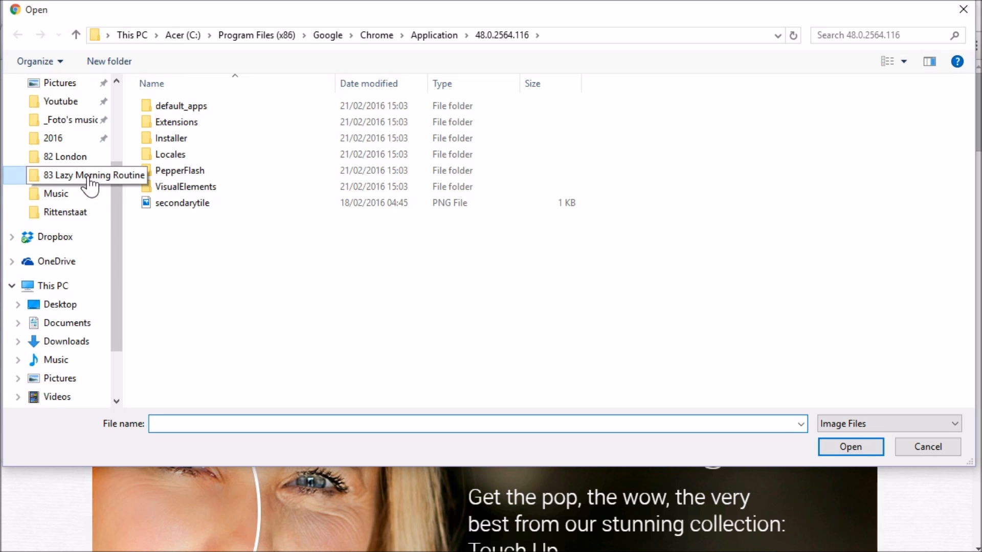
click(87, 177)
double_click(183, 107)
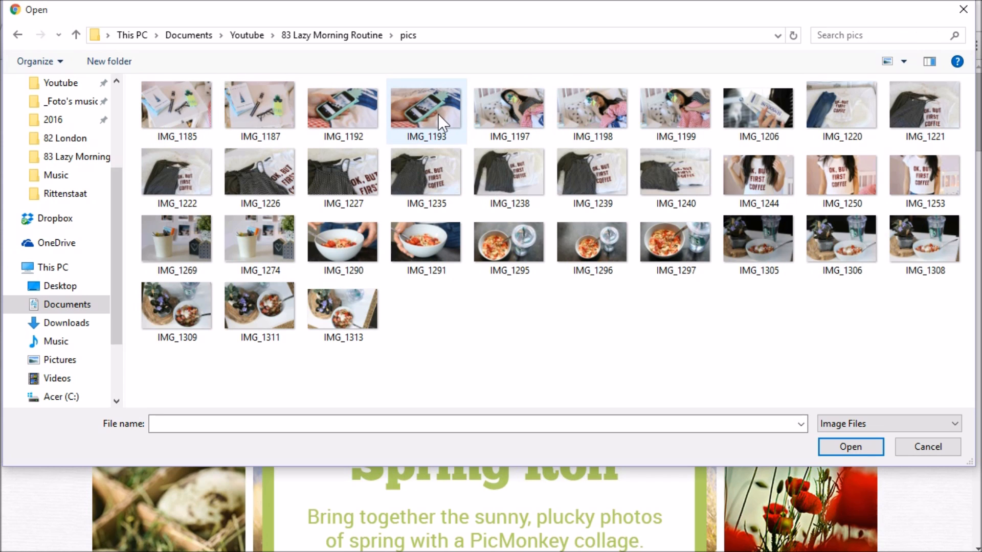
double_click(900, 171)
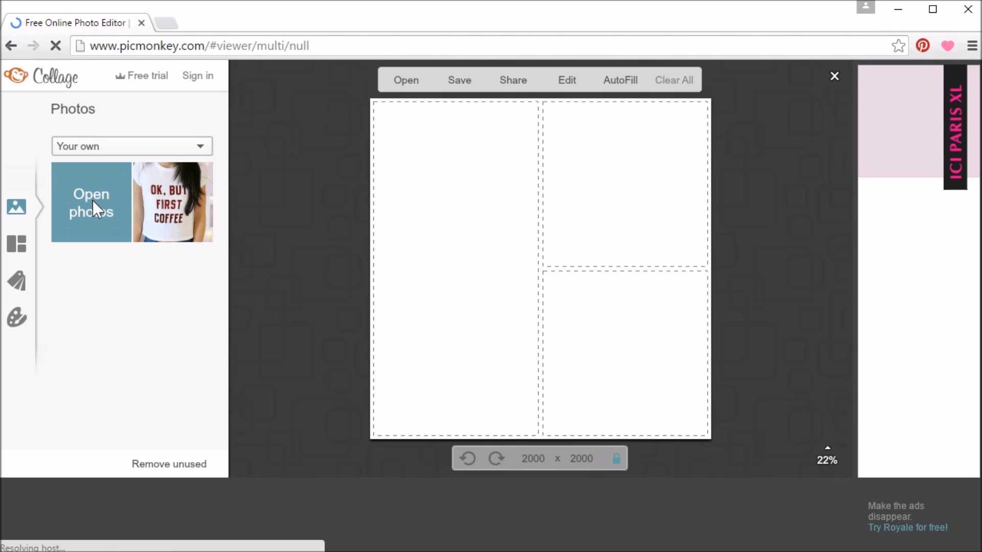
Add photos IMG_1187, IMG_1193, IMG_1197, IMG_1206, IMG_1240, IMG_1274, IMG_1291 and IMG_1308 from the computer to the collage's photo collection.
click(90, 200)
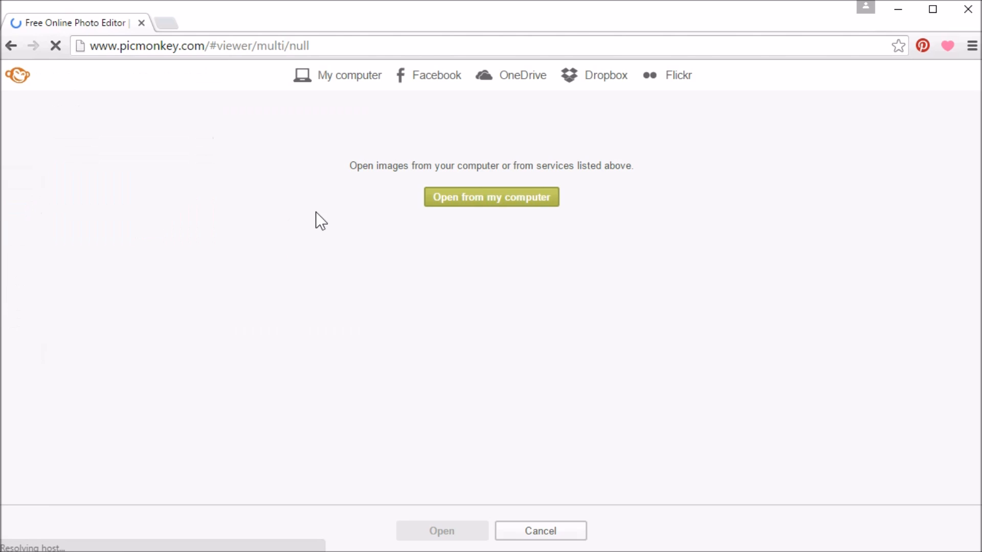
click(468, 198)
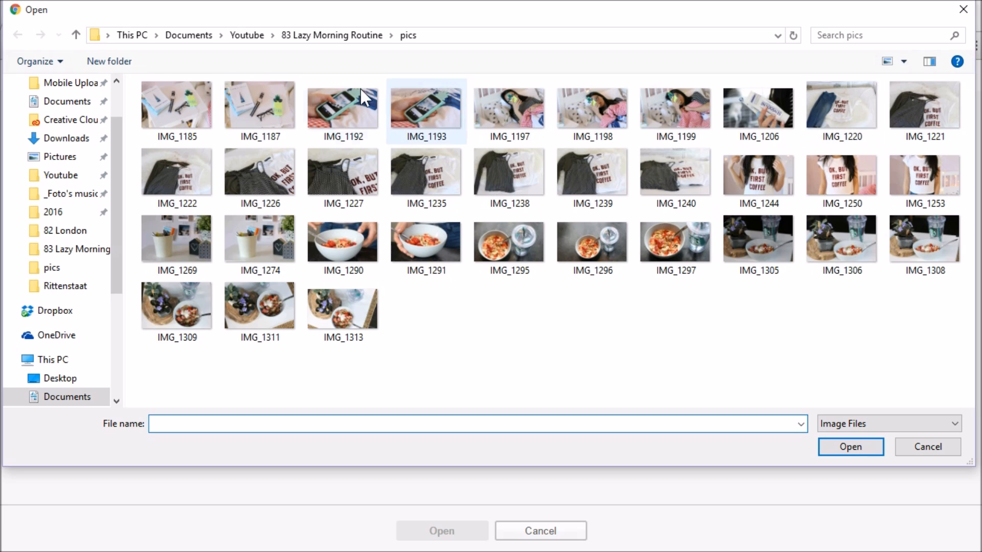
click(266, 115)
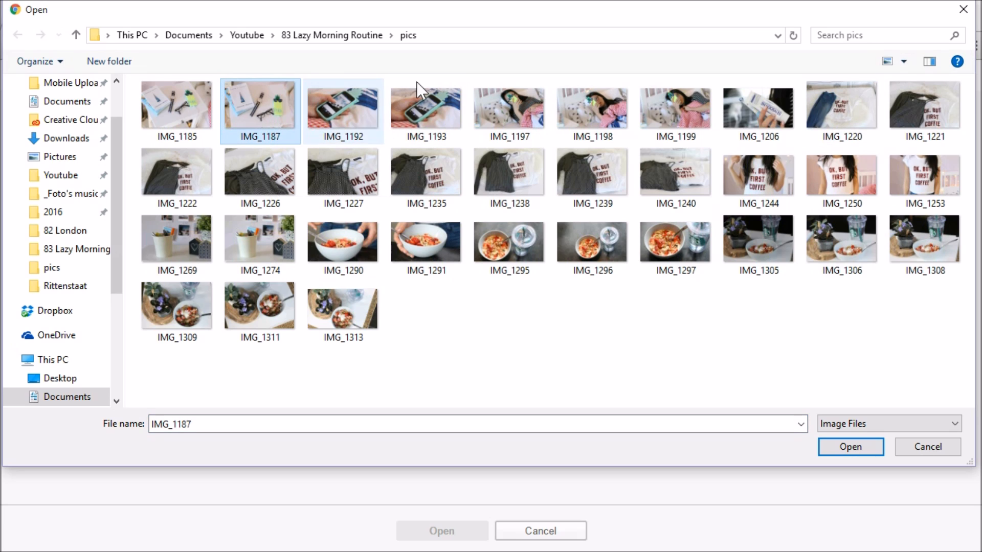
ctrl+click(492, 105)
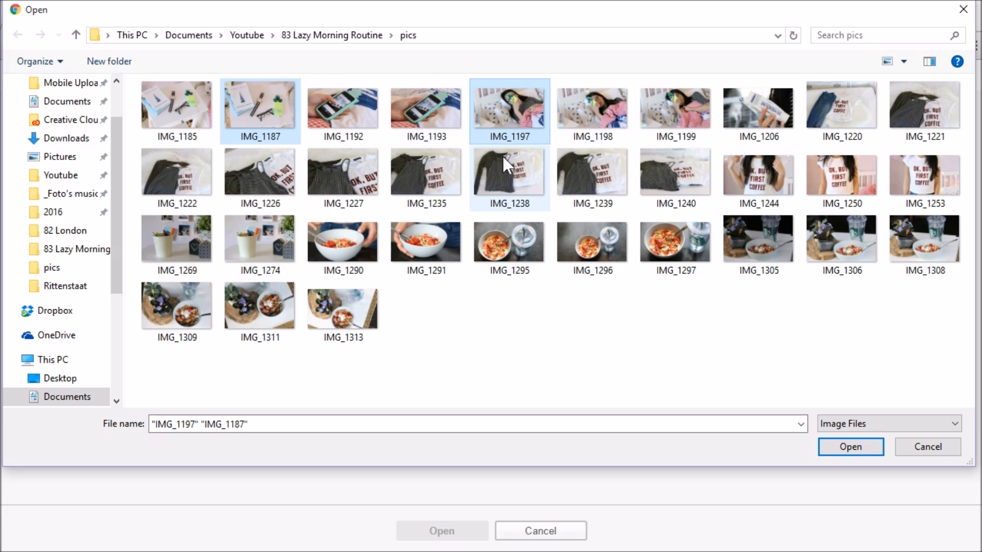
ctrl+click(671, 155)
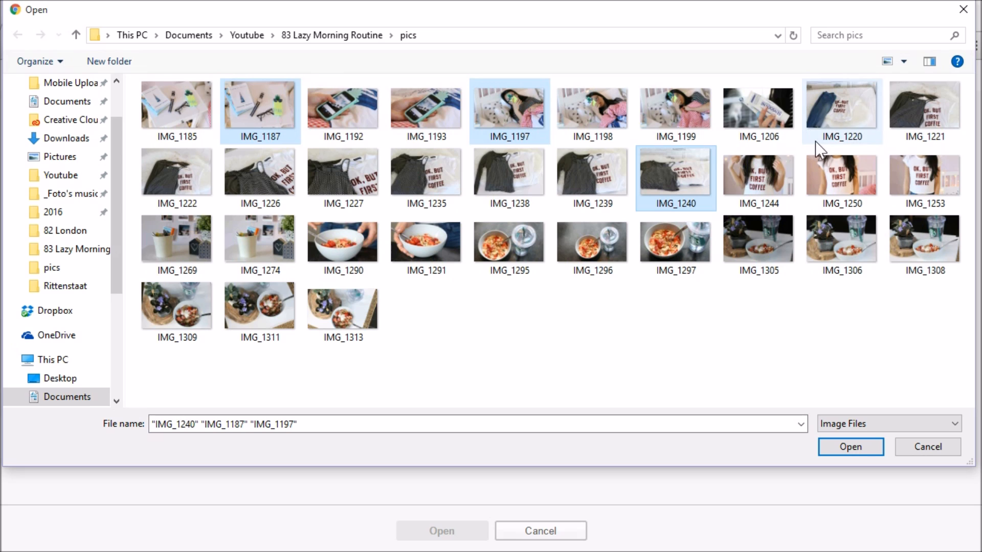
ctrl+click(747, 118)
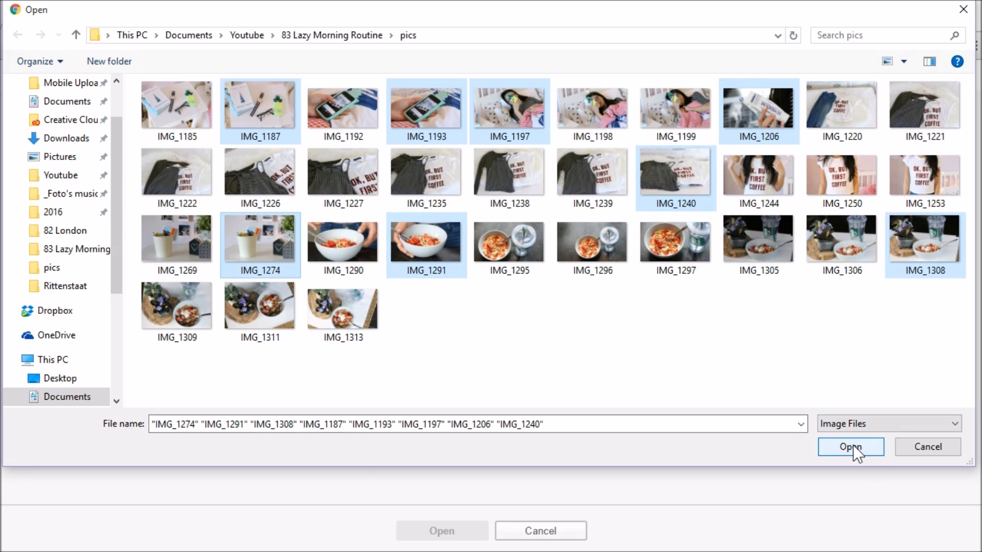
click(851, 446)
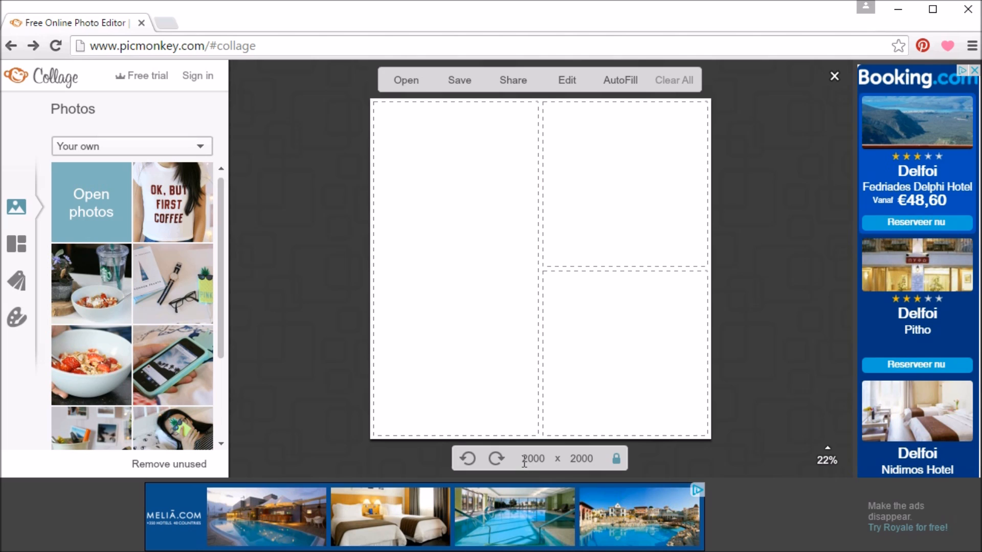
Set the collage canvas size to 1280 x 720 with independent width and height.
click(546, 459)
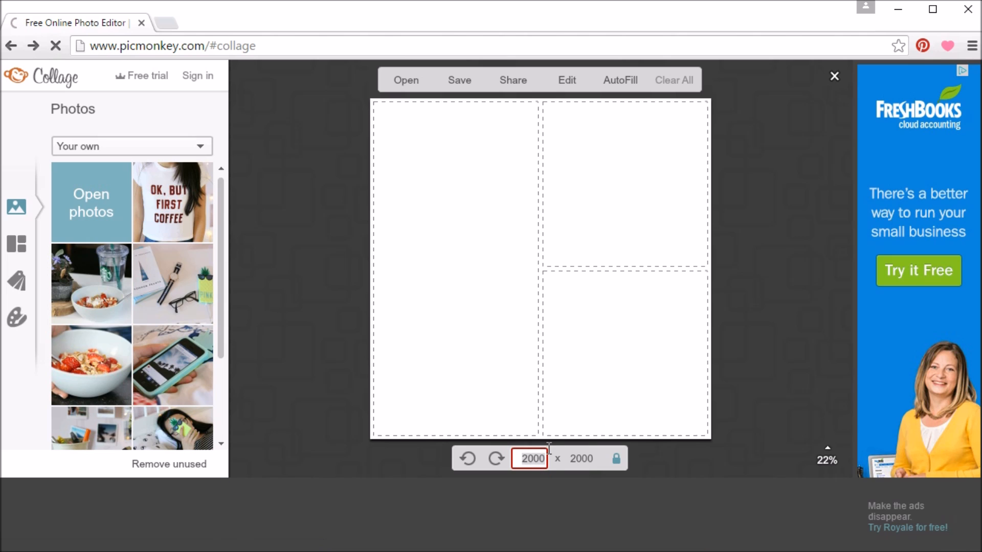
text(1280)
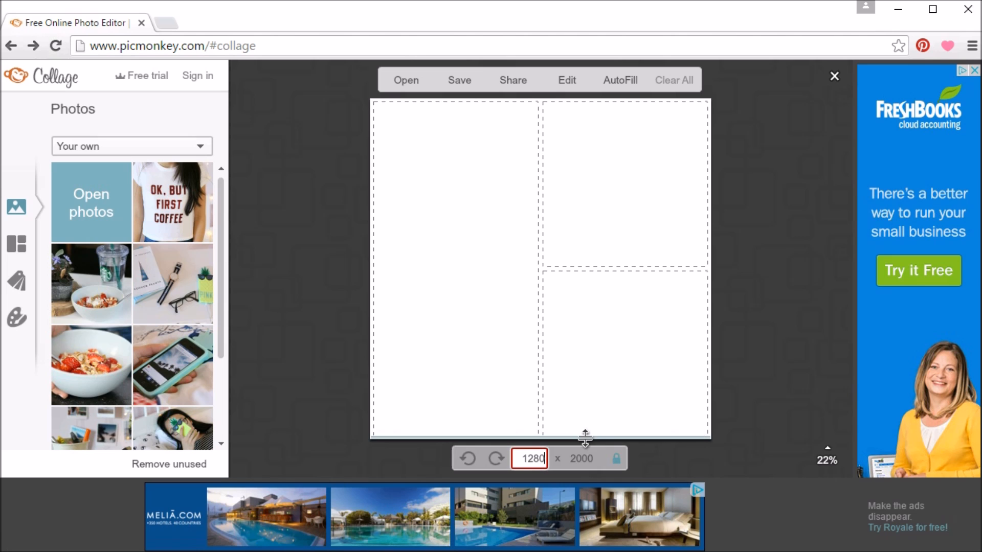
key(Return)
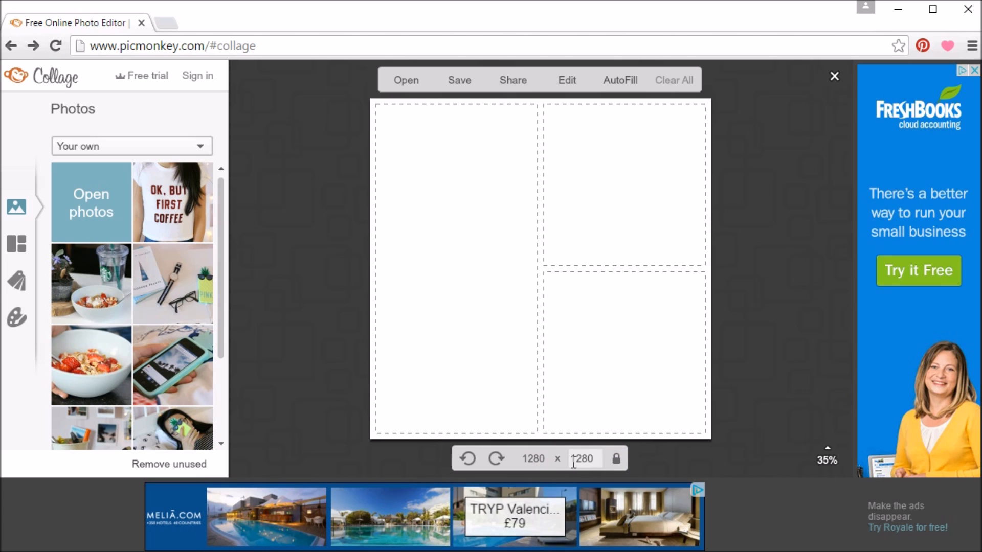
click(593, 461)
drag(594, 463, 601, 460)
text(7)
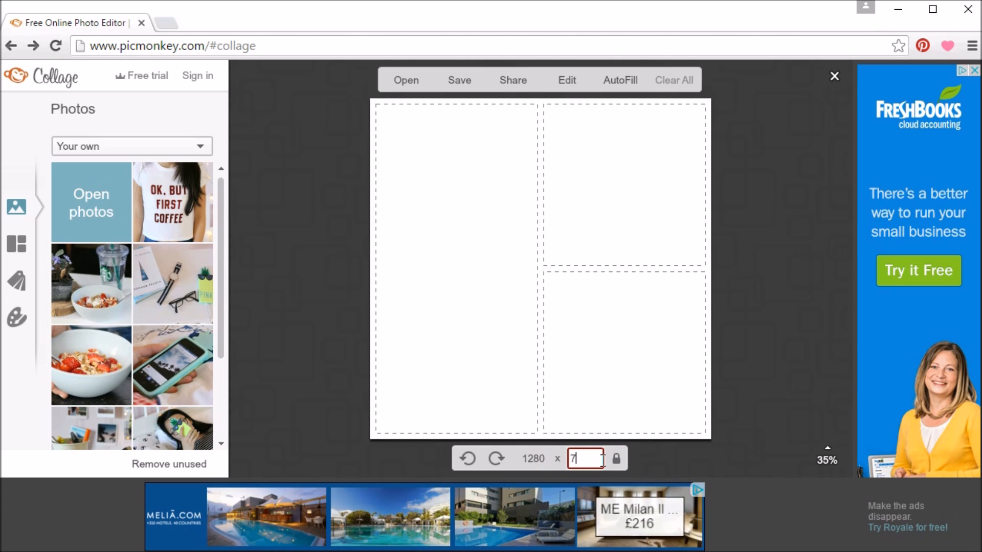
text(20)
key(Return)
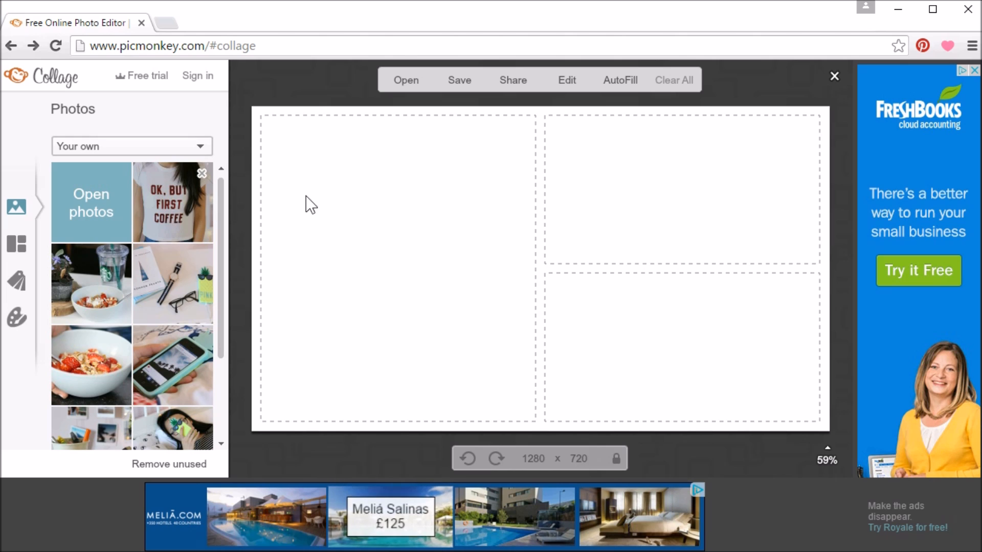
Arrange four photos in a two-by-two collage: bed photo and strawberry bowl in the upper row, books with glasses and T-shirt photo below.
drag(592, 204, 601, 205)
scroll(223, 372, down, 1)
drag(173, 265, 412, 226)
drag(172, 420, 363, 120)
scroll(93, 347, down, 3)
scroll(93, 346, up, 3)
drag(91, 358, 611, 363)
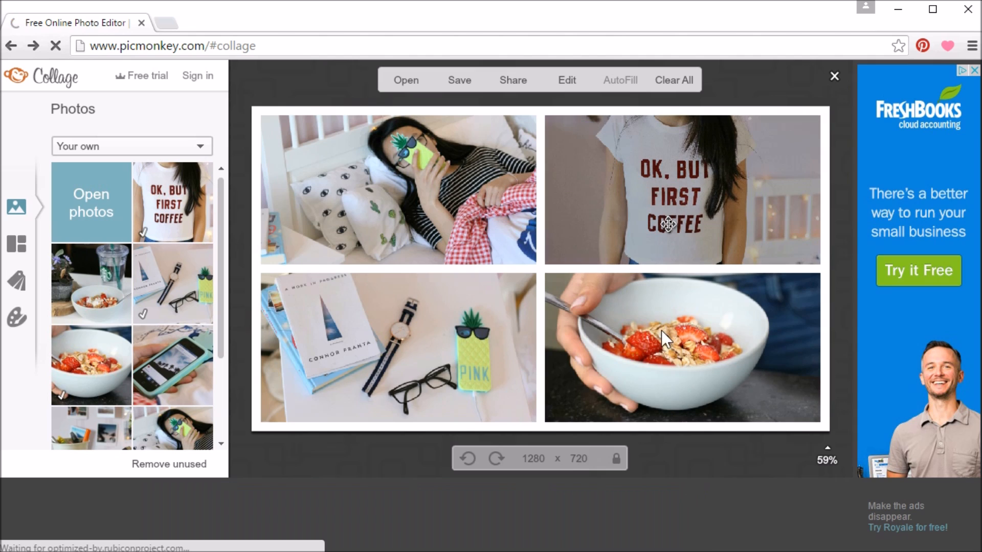
drag(662, 264, 658, 351)
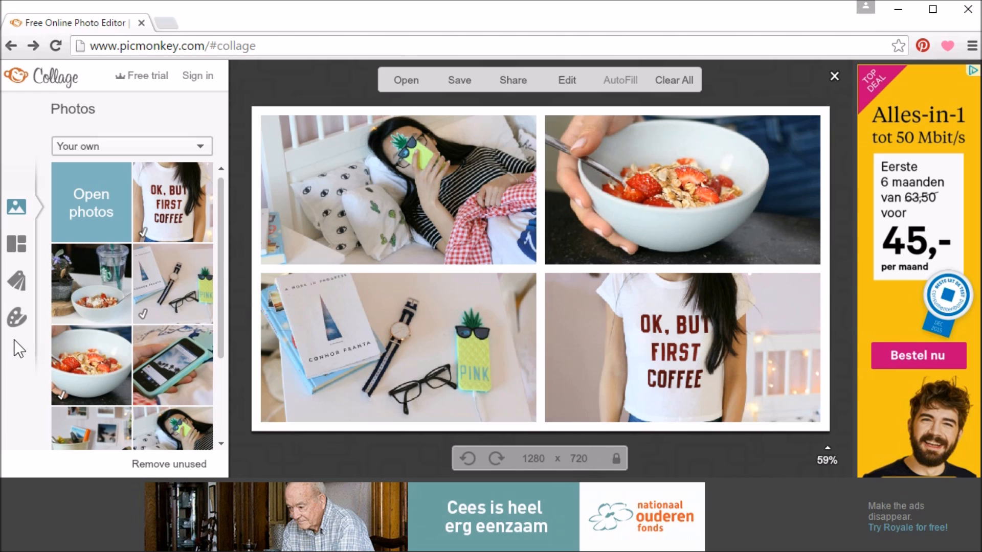
Set the spacing between the collage photos to 7.
click(14, 319)
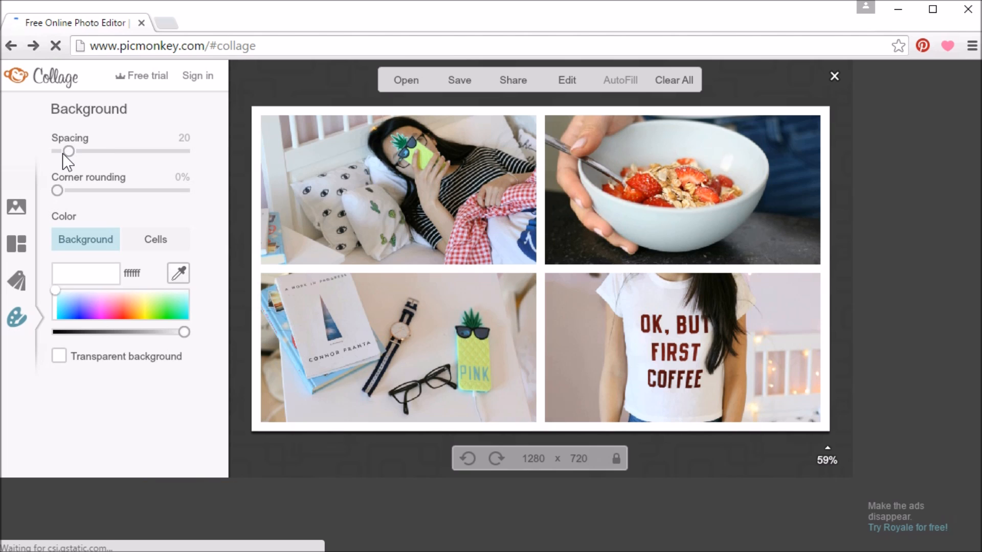
drag(63, 155, 61, 153)
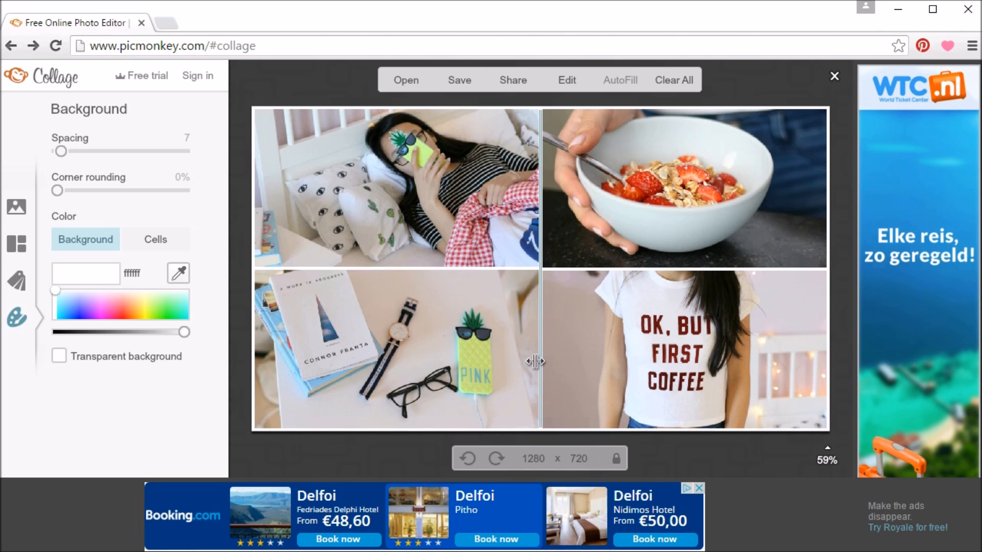
click(585, 313)
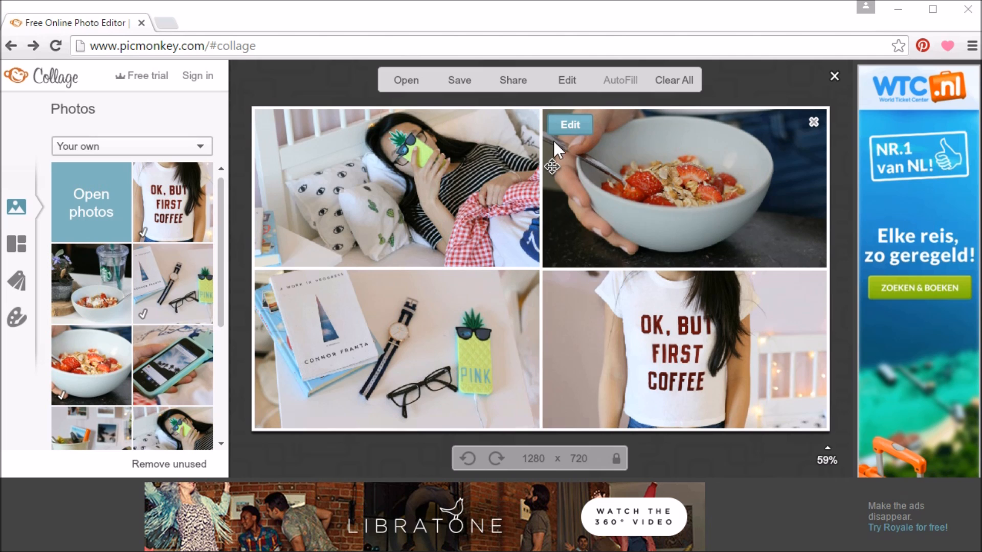
Brighten the strawberry bowl photo to an exposure of 6, keeping its size at 100%.
click(559, 125)
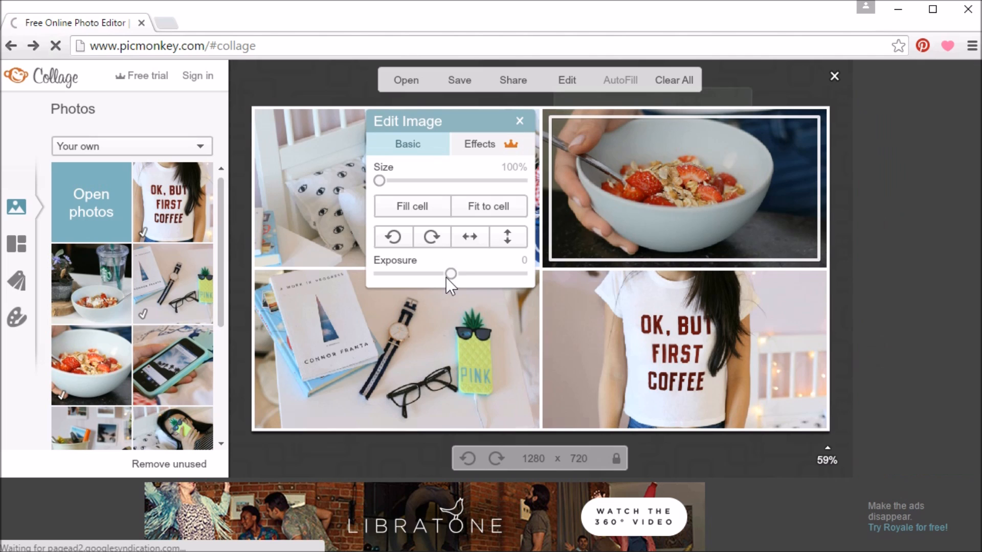
drag(450, 274, 457, 274)
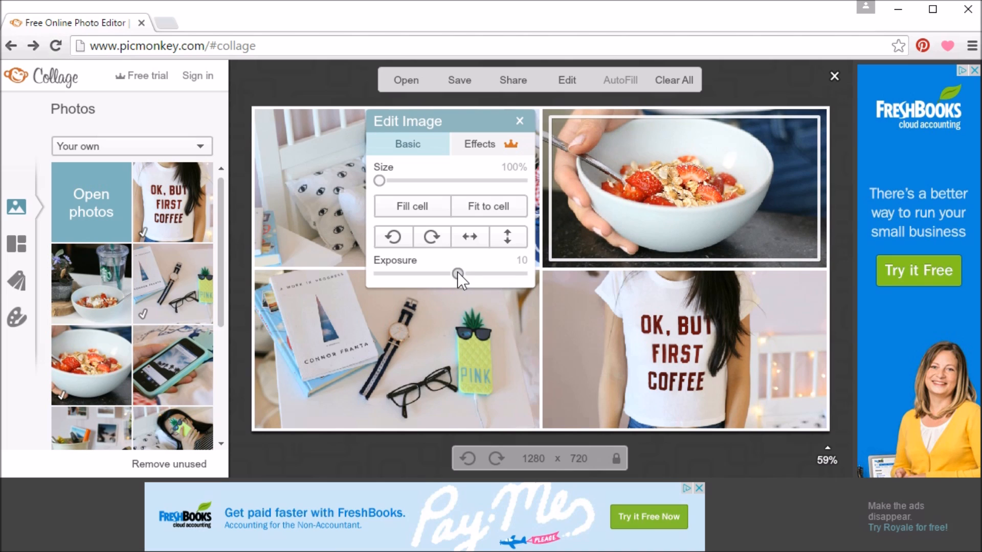
drag(457, 271, 454, 271)
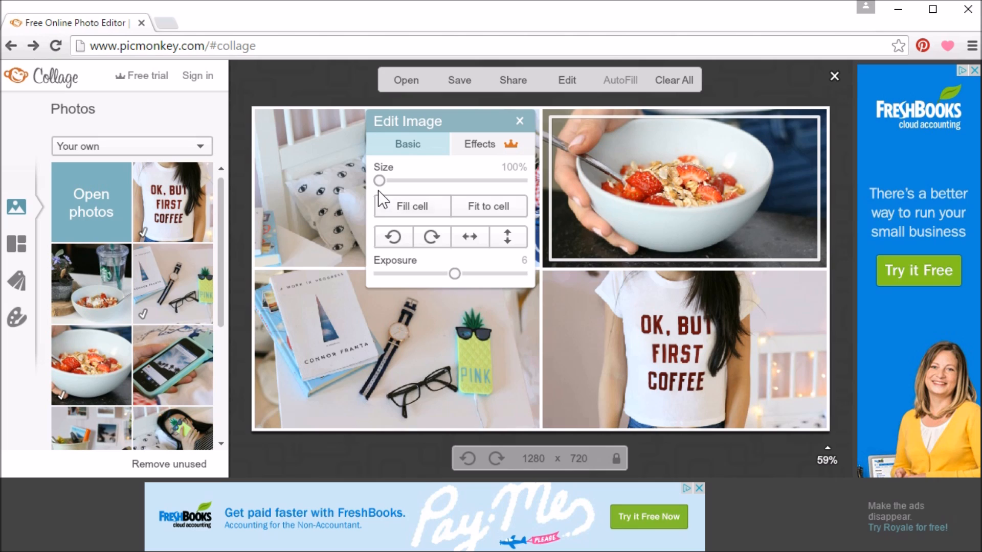
mouse_move(383, 182)
mouse_down()
mouse_move(404, 179)
mouse_move(376, 185)
mouse_up()
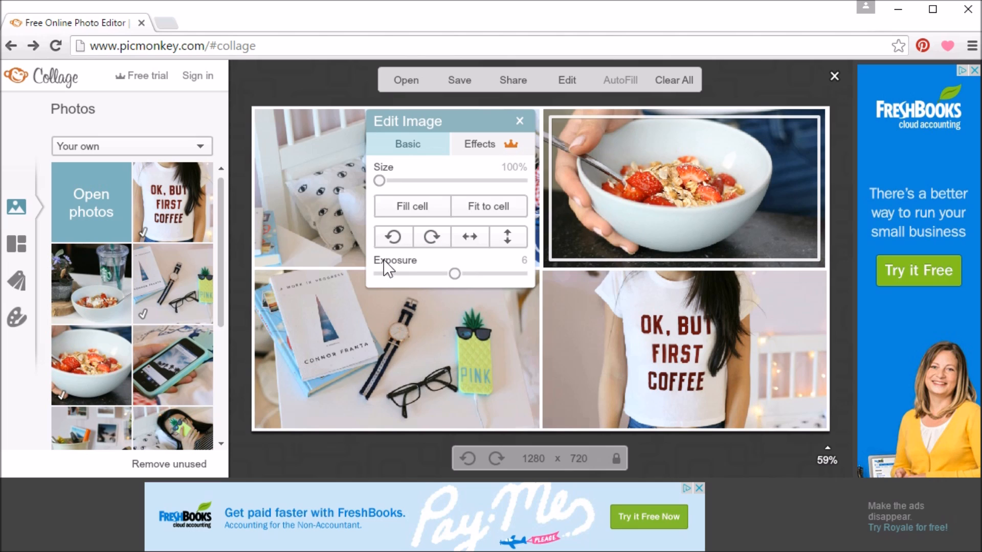
click(520, 121)
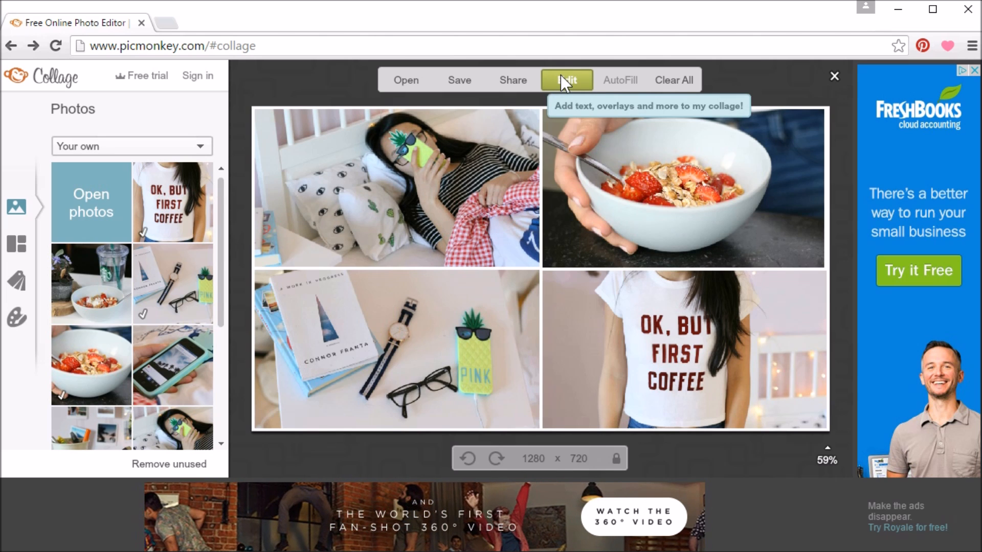
Send the collage to the Editor and apply a Colors adjustment with saturation 12 and temperature -4.
click(561, 77)
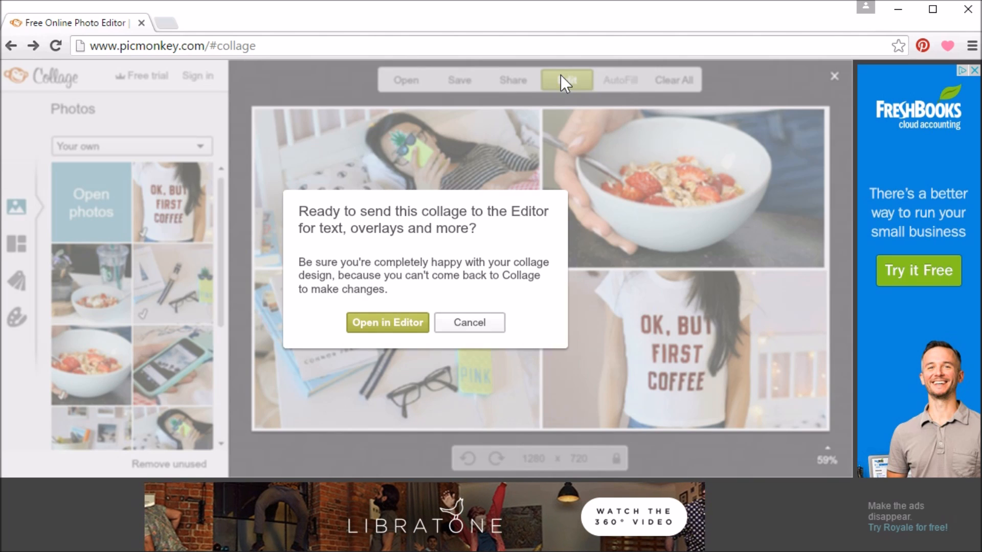
click(403, 324)
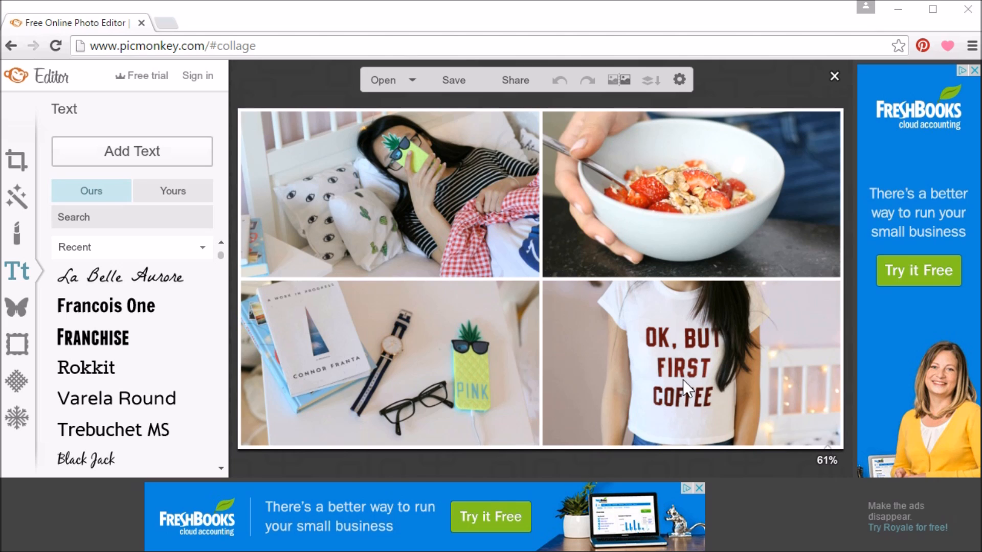
click(14, 164)
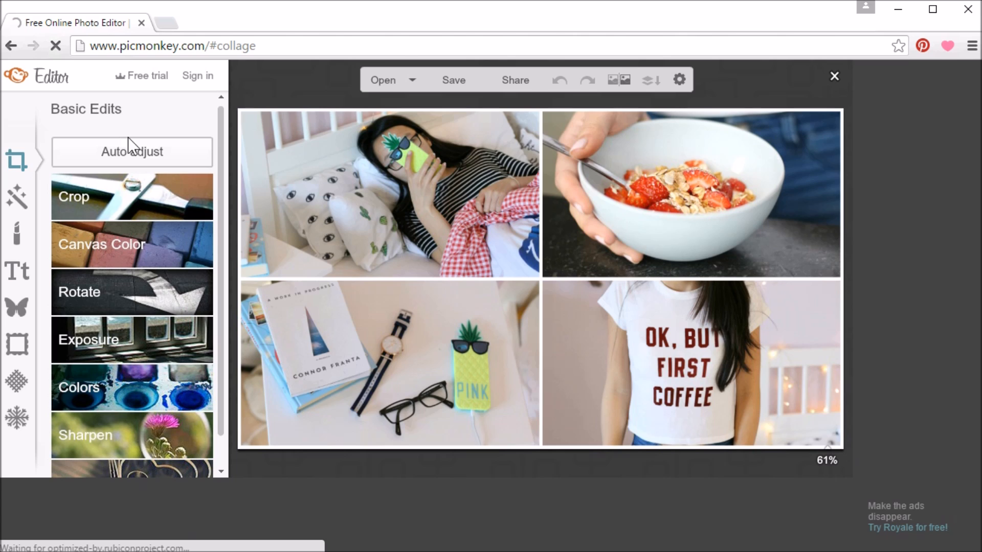
click(151, 379)
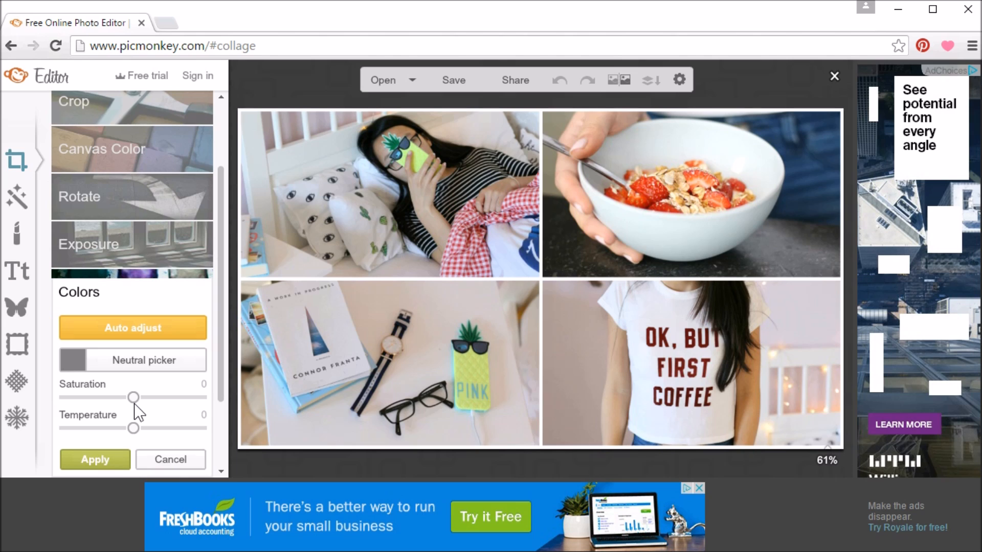
drag(133, 398, 141, 398)
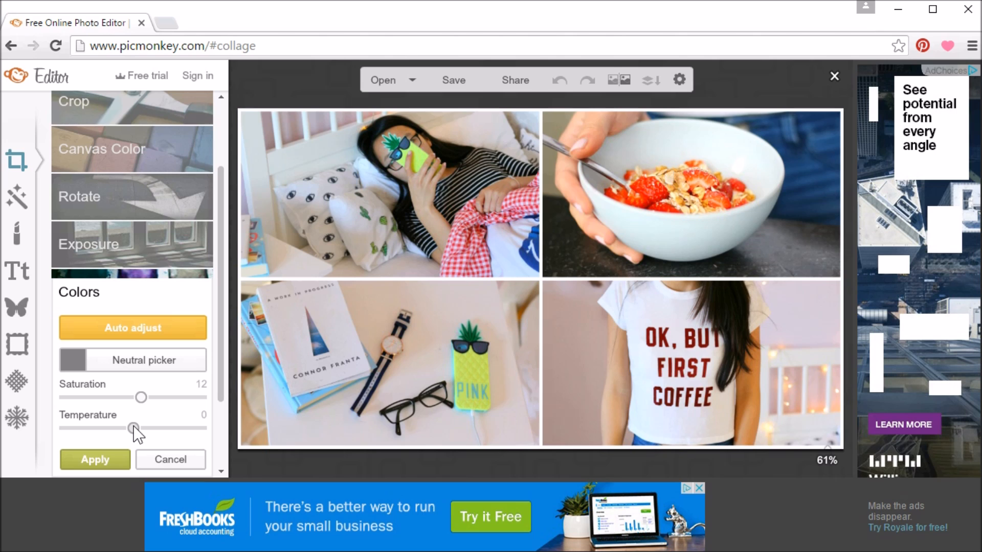
mouse_move(119, 435)
mouse_down()
mouse_move(159, 430)
mouse_move(128, 429)
mouse_up()
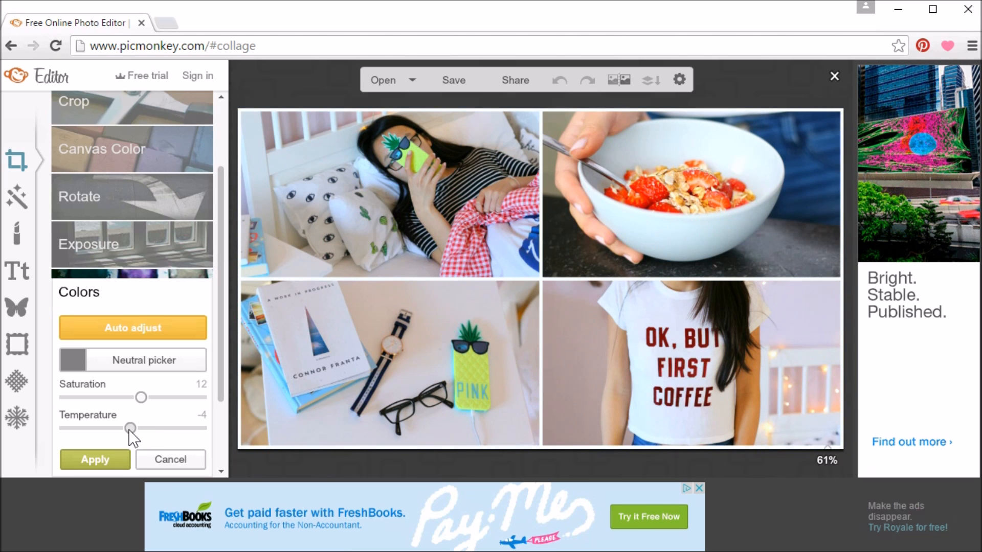
click(96, 461)
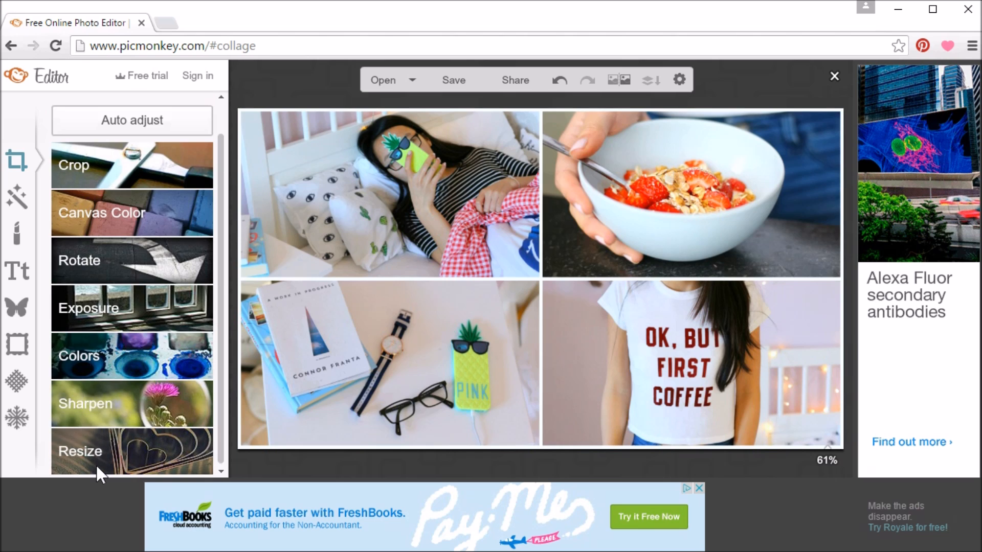
Apply an Exposure adjustment to the collage with brightness set to 4.
click(155, 300)
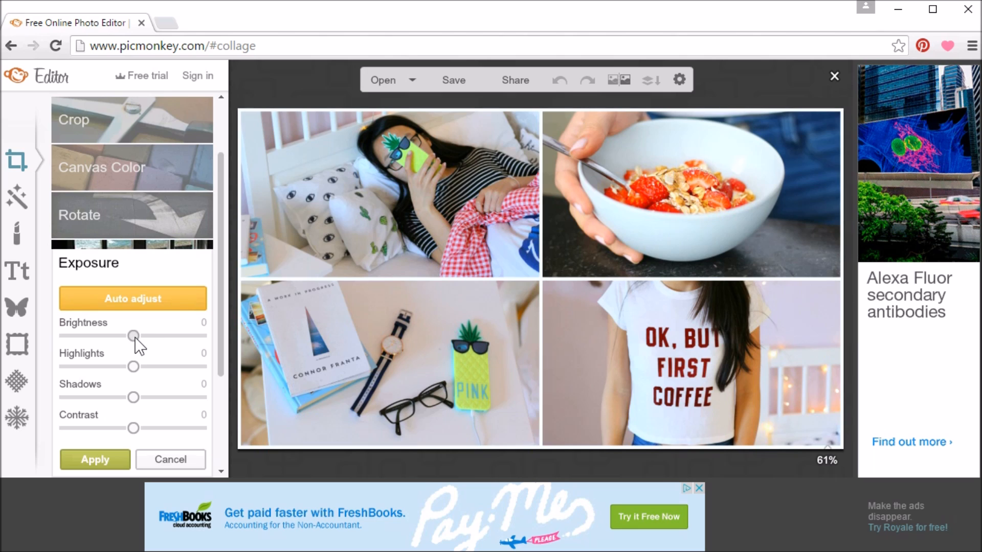
drag(137, 336, 137, 337)
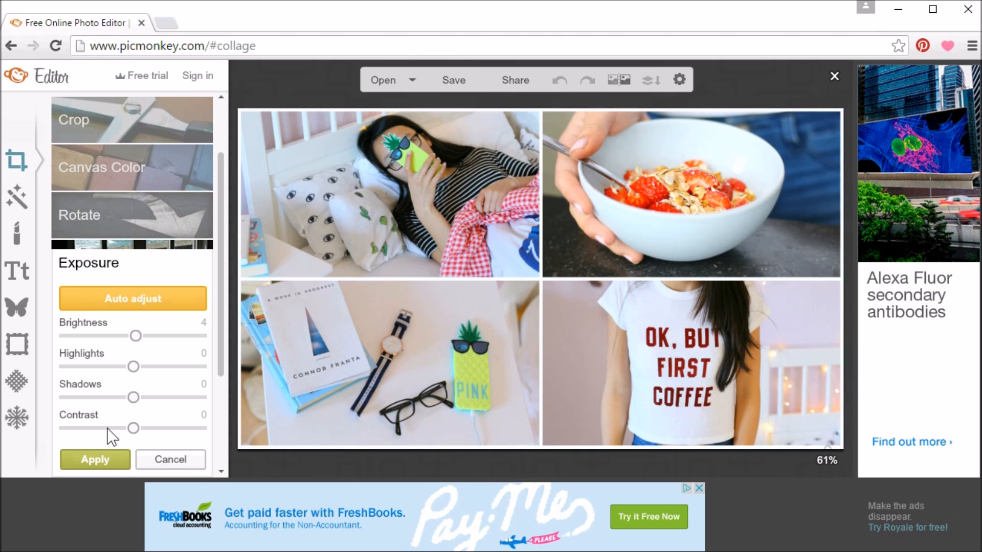
click(95, 459)
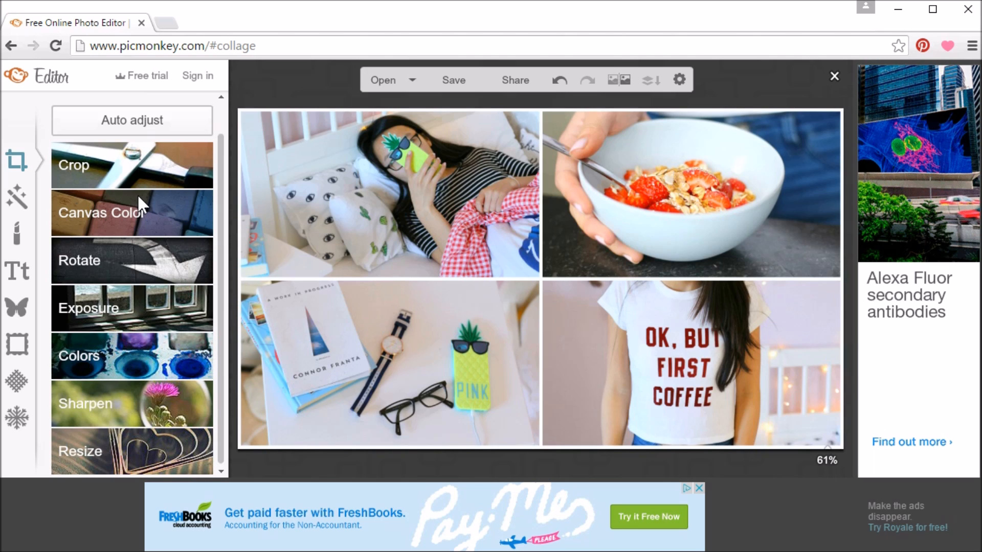
Apply the Cross Process effect in Blue to the collage with its fade set to 91%.
click(25, 200)
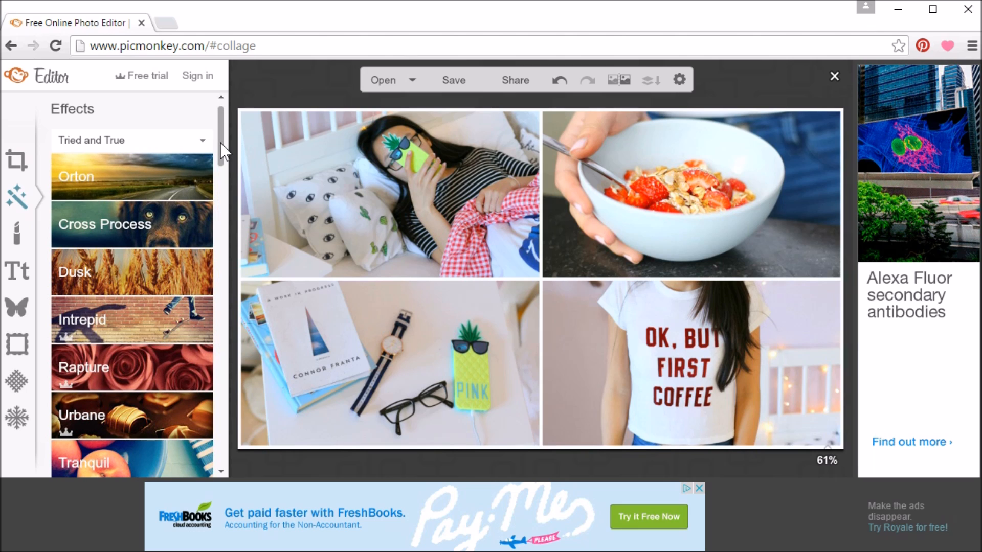
scroll(221, 153, down, 1)
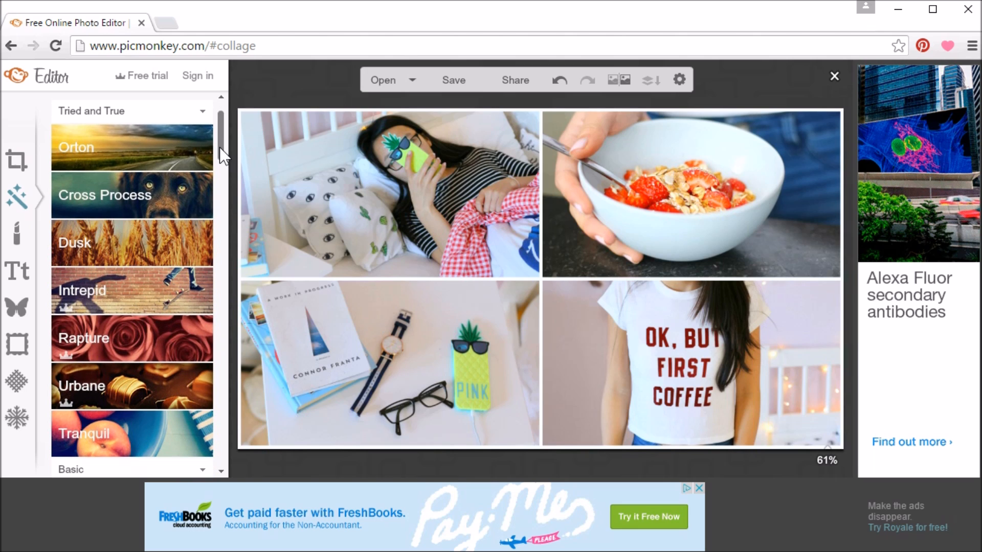
click(145, 211)
click(136, 225)
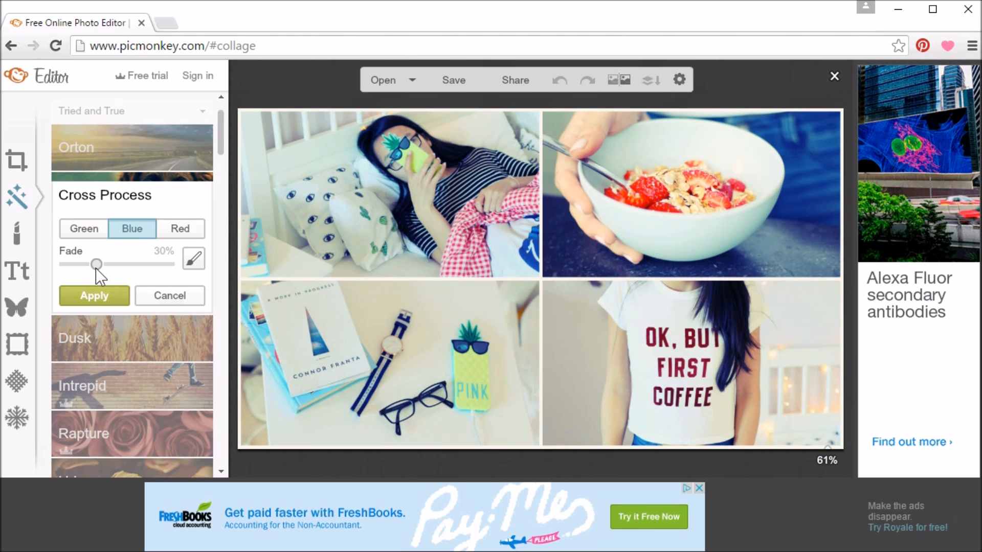
drag(94, 264, 162, 269)
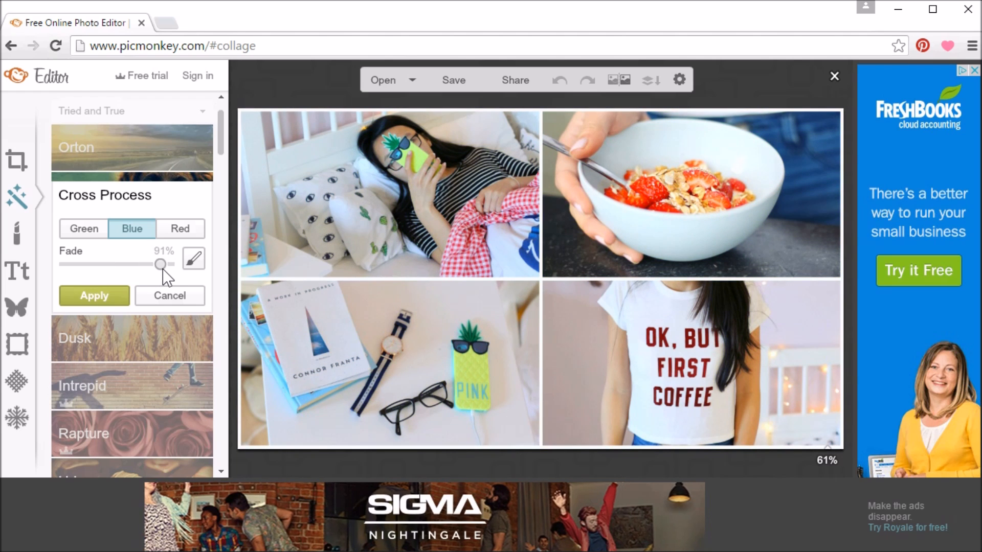
click(115, 294)
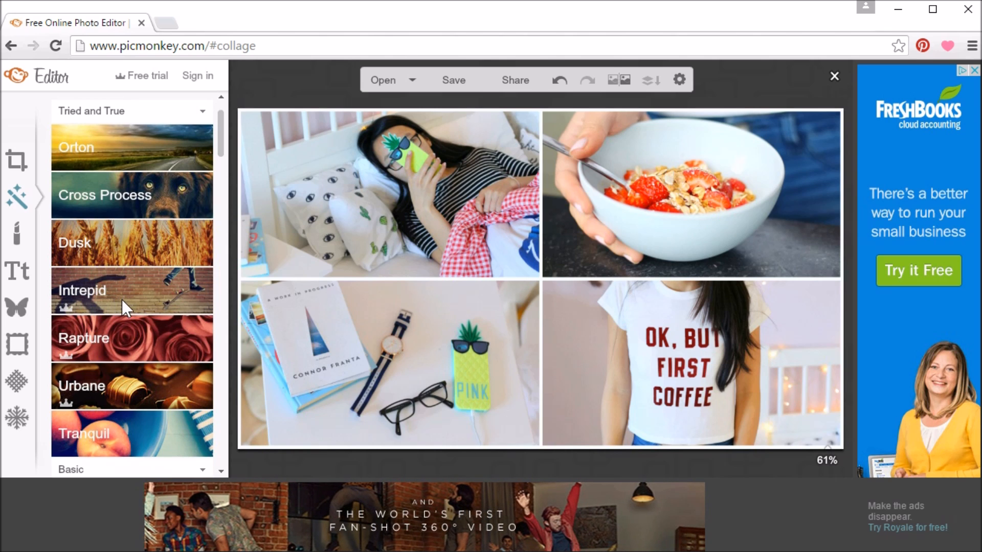
Apply the Tranquil effect to the collage with a fade of 90%.
click(137, 437)
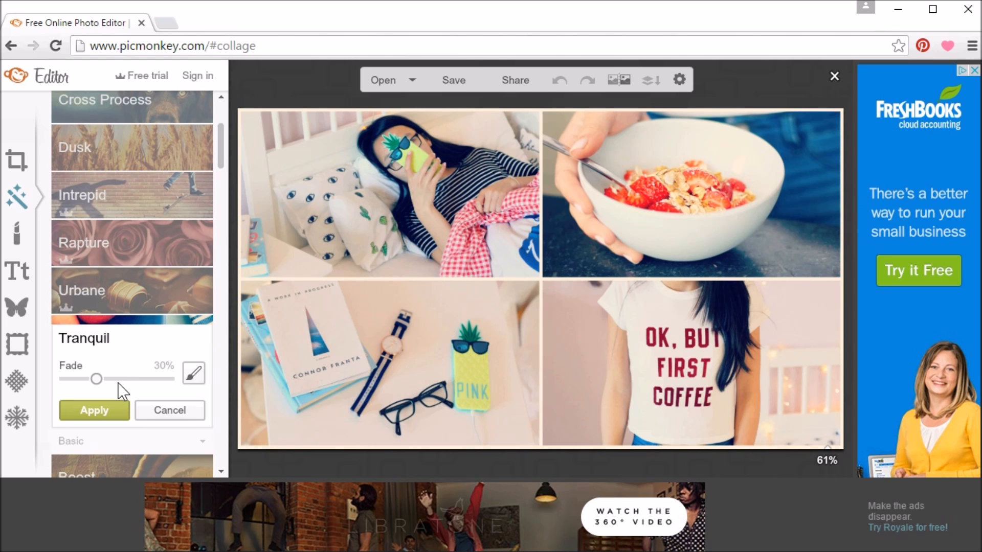
drag(95, 379, 158, 380)
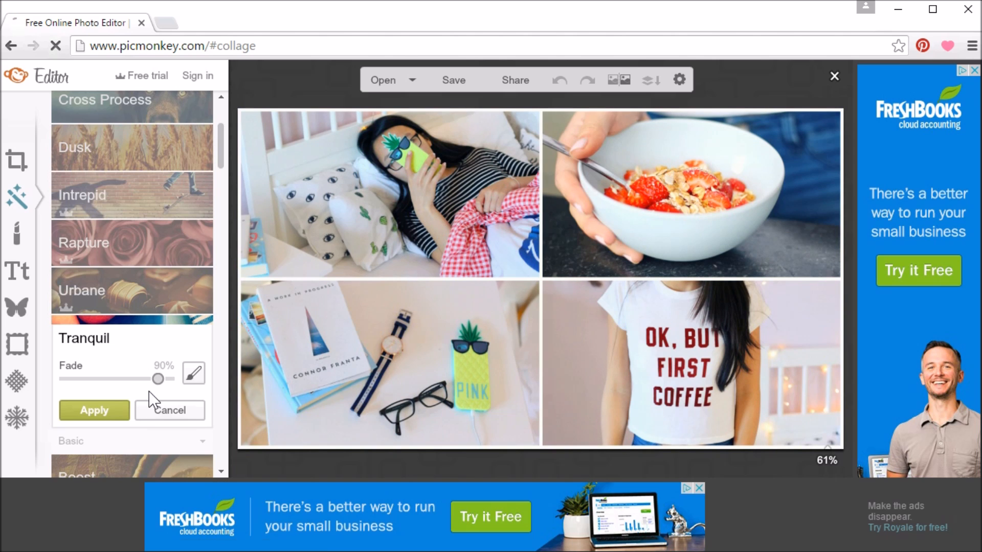
click(112, 412)
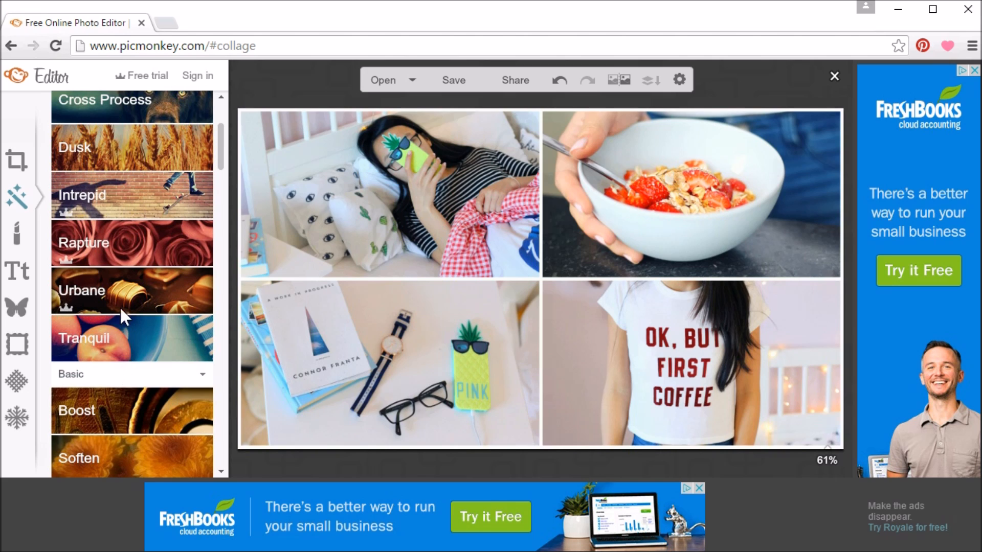
Browse the supplied and own fonts, and add the text "SPRING" in Bebas Neue near the collage's center.
click(25, 267)
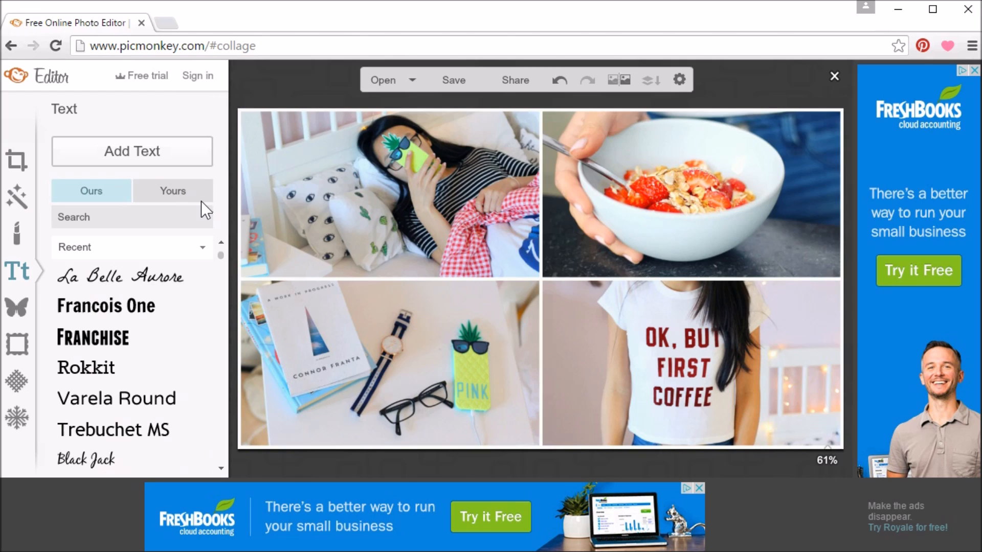
click(173, 187)
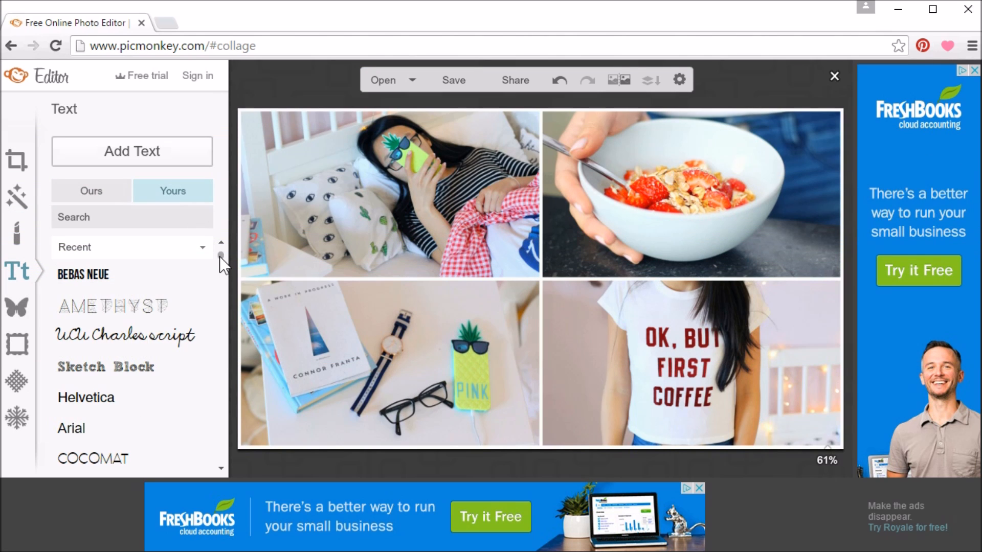
mouse_move(220, 257)
mouse_down()
mouse_move(225, 265)
mouse_move(215, 250)
mouse_up()
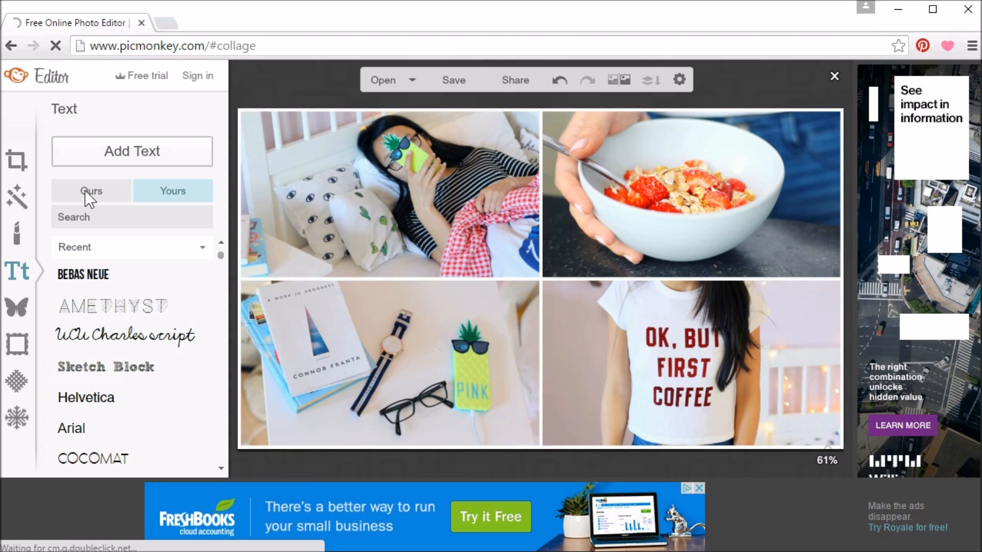
click(85, 191)
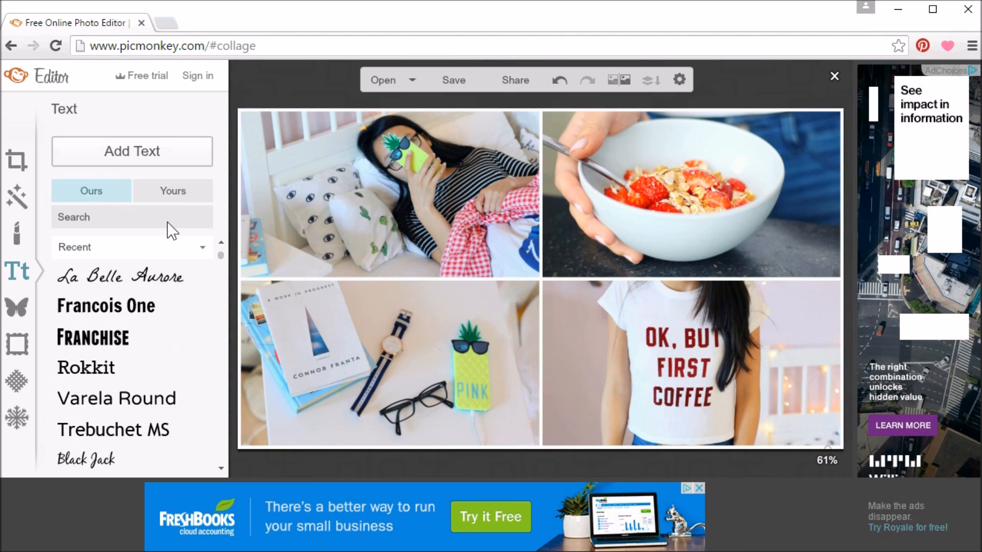
drag(224, 265, 225, 307)
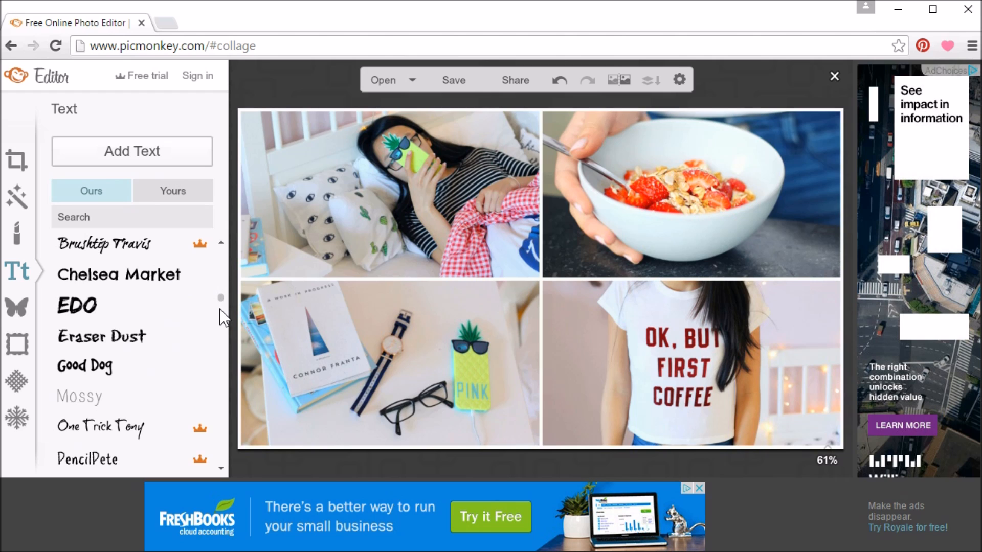
click(184, 275)
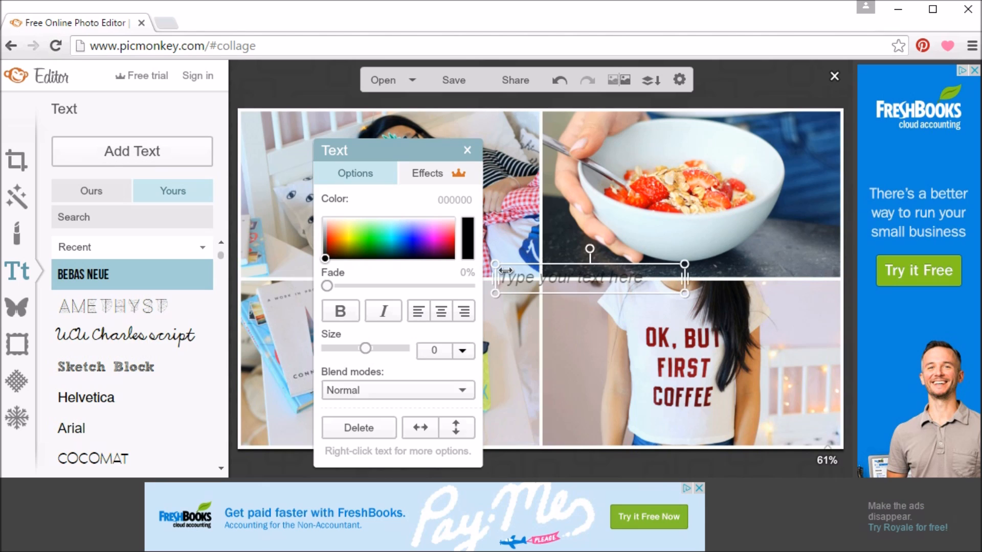
click(508, 268)
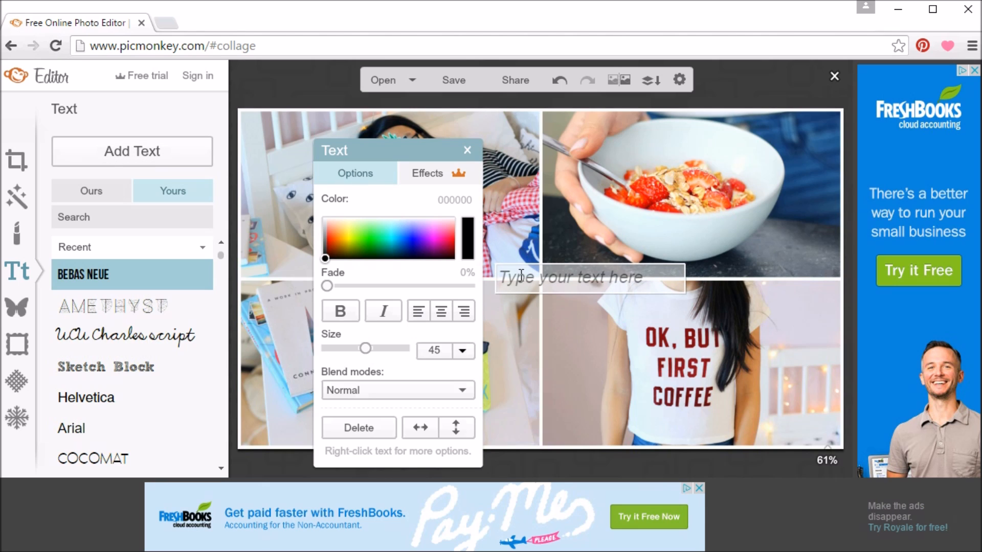
text(SPRING)
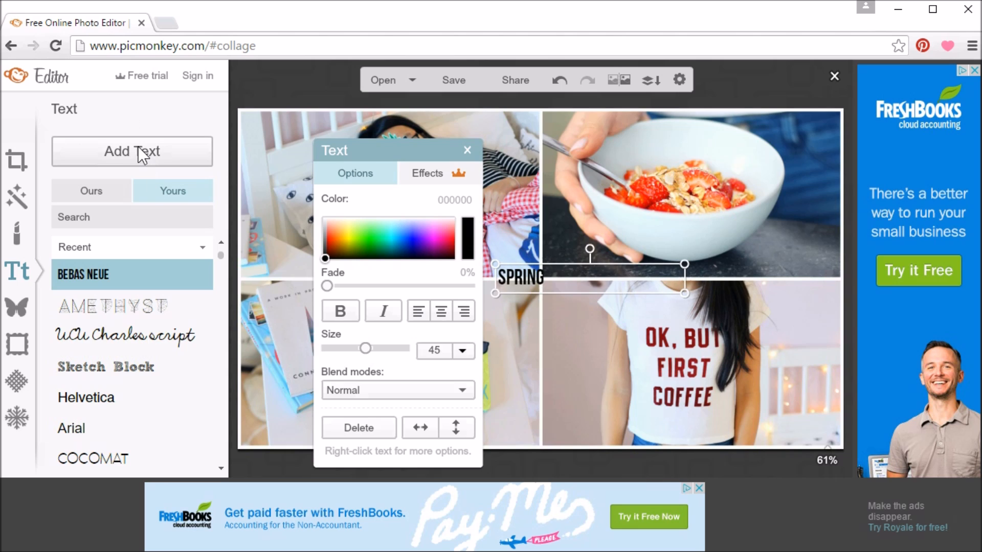
Add a second Bebas Neue text reading "MORNING ROUTINE" and place it just below "SPRING".
click(134, 151)
click(581, 265)
text(MORNING ROUTINE)
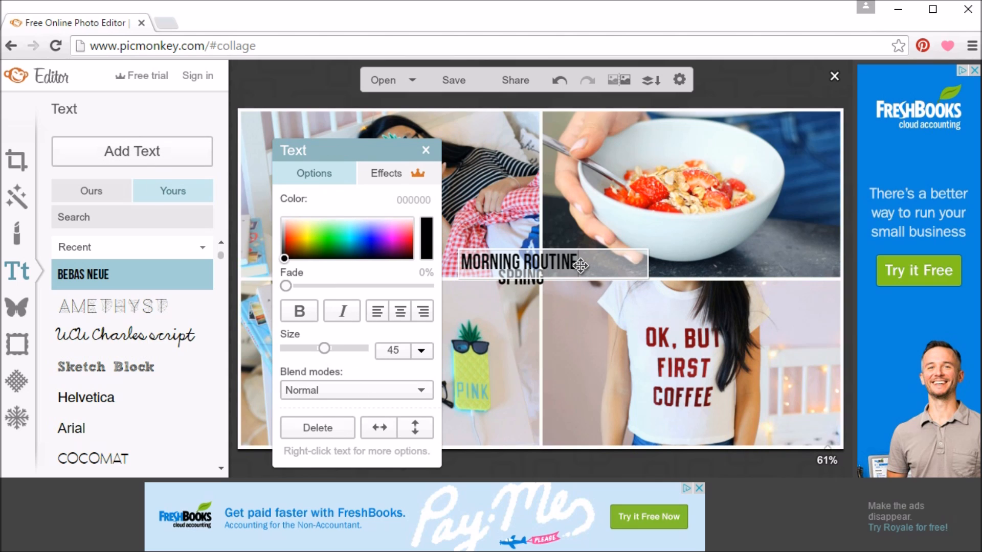
click(579, 302)
drag(573, 267, 582, 319)
click(557, 348)
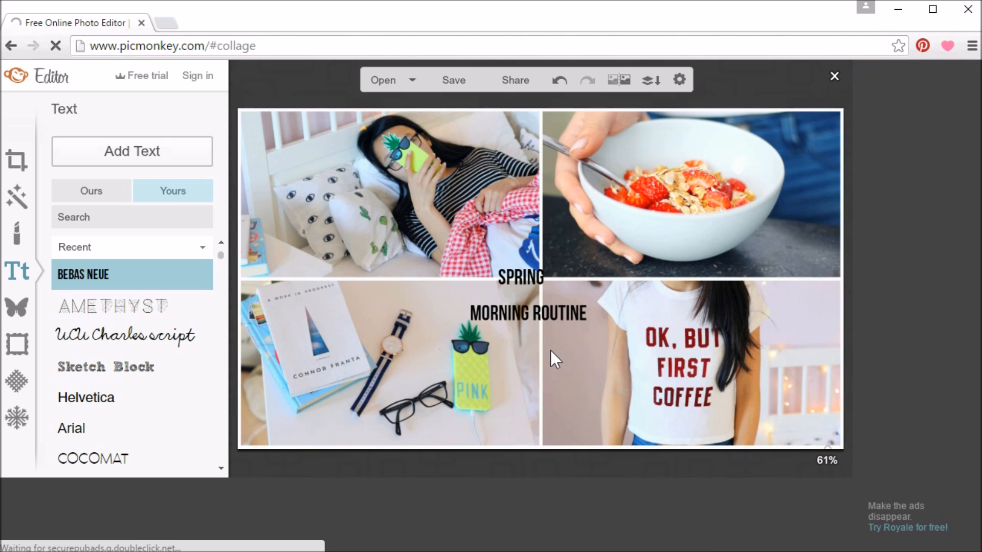
Set the font size of the "SPRING" text to 180.
click(525, 278)
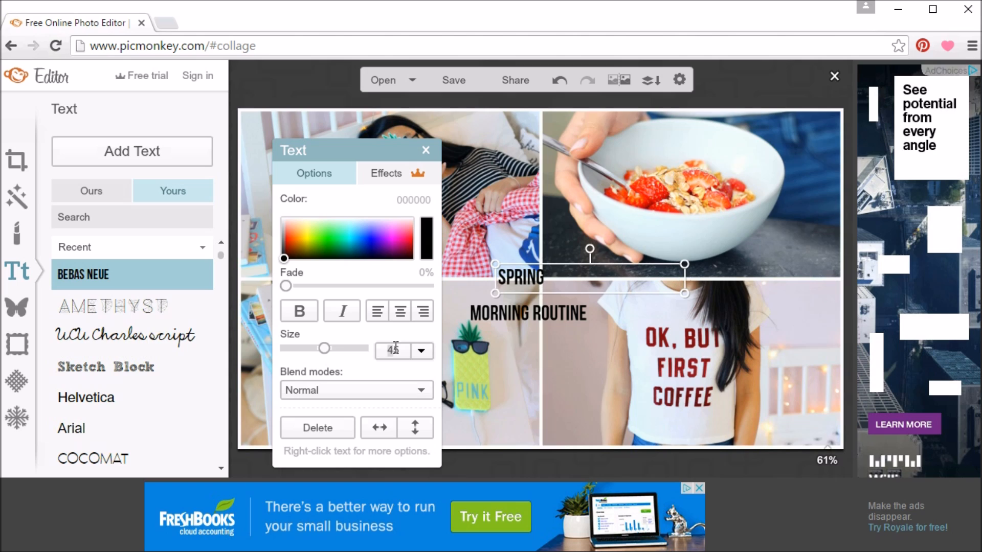
key(BackSpace)
text(180)
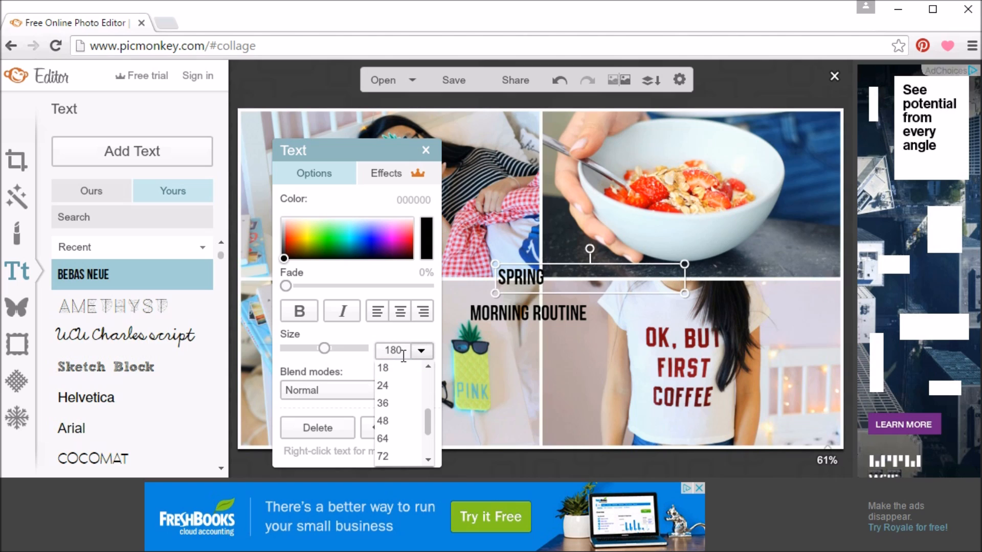
key(Return)
Widen the "MORNING ROUTINE" text box across the collage and set its font size to 150.
click(473, 313)
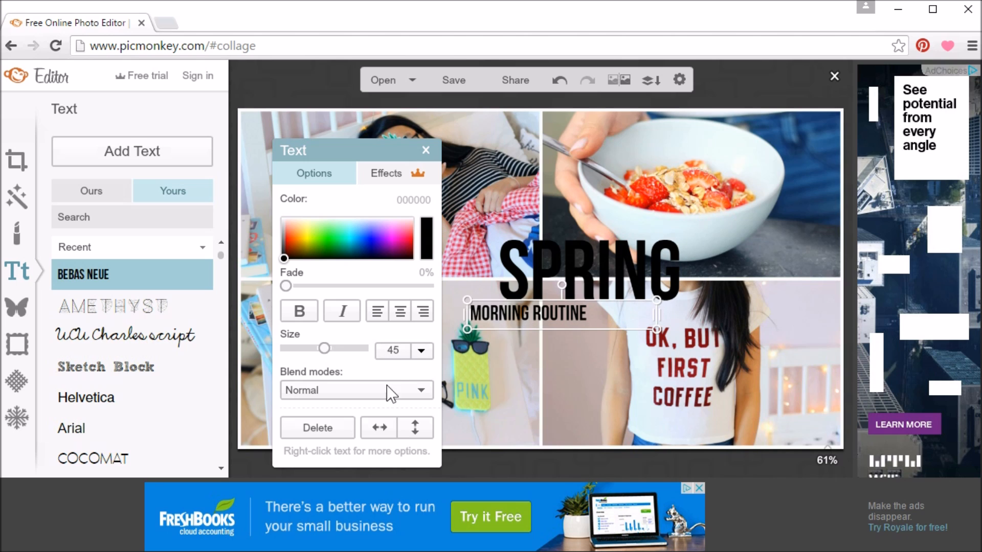
click(415, 357)
click(416, 358)
drag(466, 314, 212, 314)
drag(655, 307, 793, 301)
drag(625, 345, 691, 352)
click(154, 350)
key(BackSpace)
key(BackSpace)
text(50)
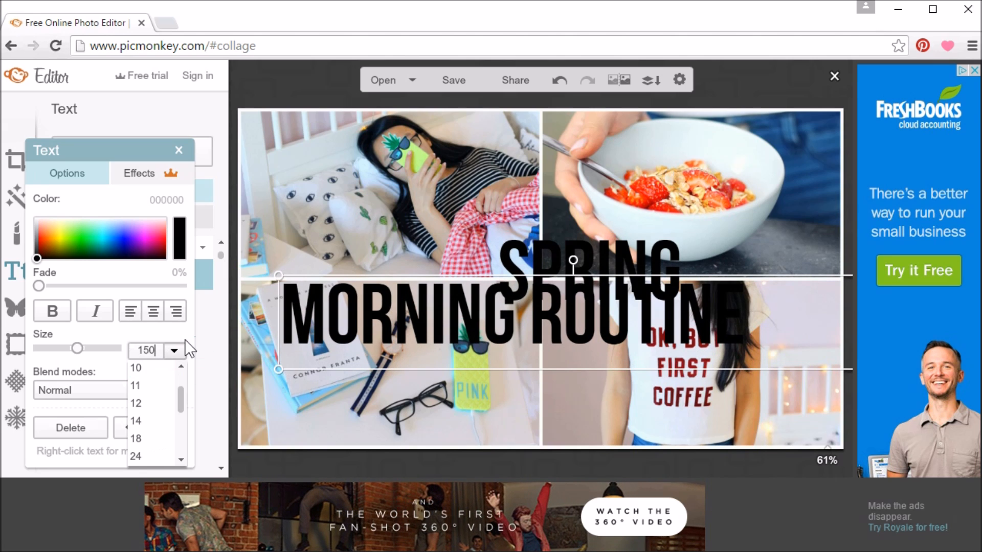
Set the "SPRING" text size to 170 and move it directly above the word "MORNING".
click(583, 260)
drag(136, 351, 185, 370)
text(170)
click(582, 260)
drag(582, 259, 383, 243)
click(488, 240)
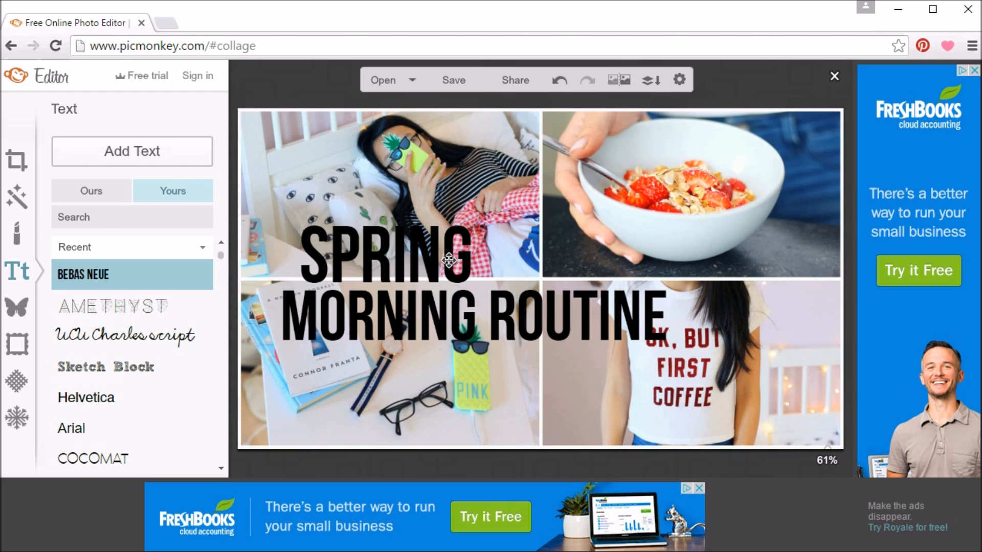
Add a geometric rectangle overlay on top of the "SPRING" text and color it white.
click(17, 307)
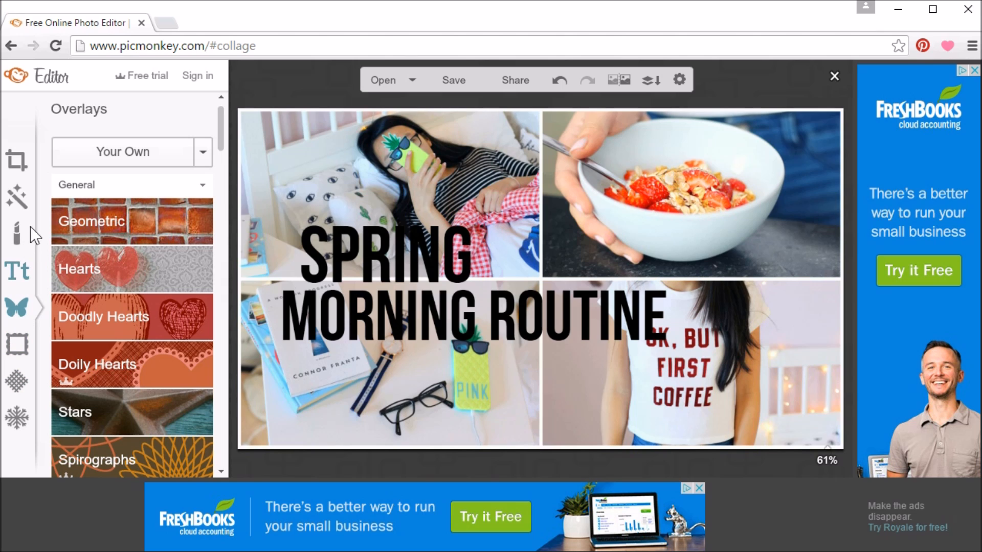
click(113, 220)
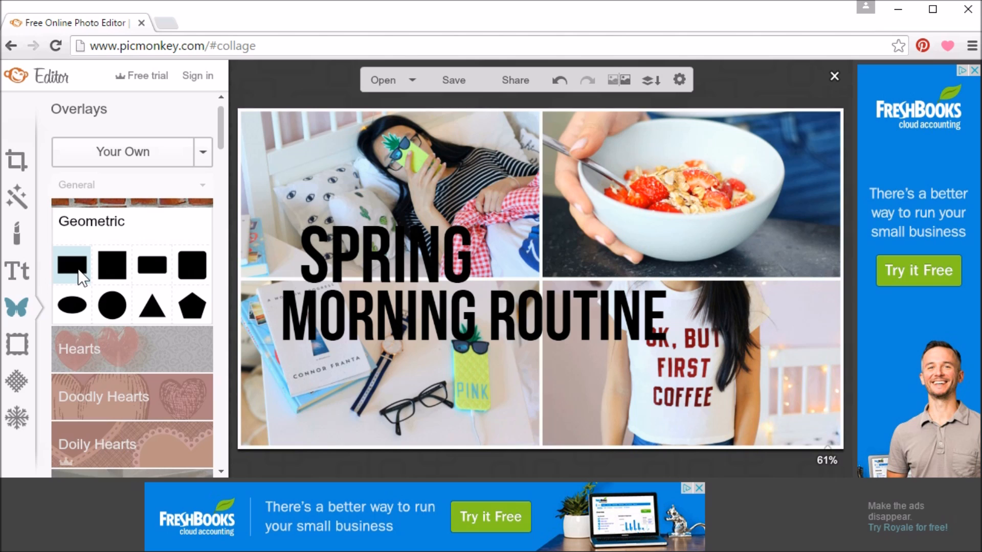
click(80, 278)
drag(552, 264, 381, 242)
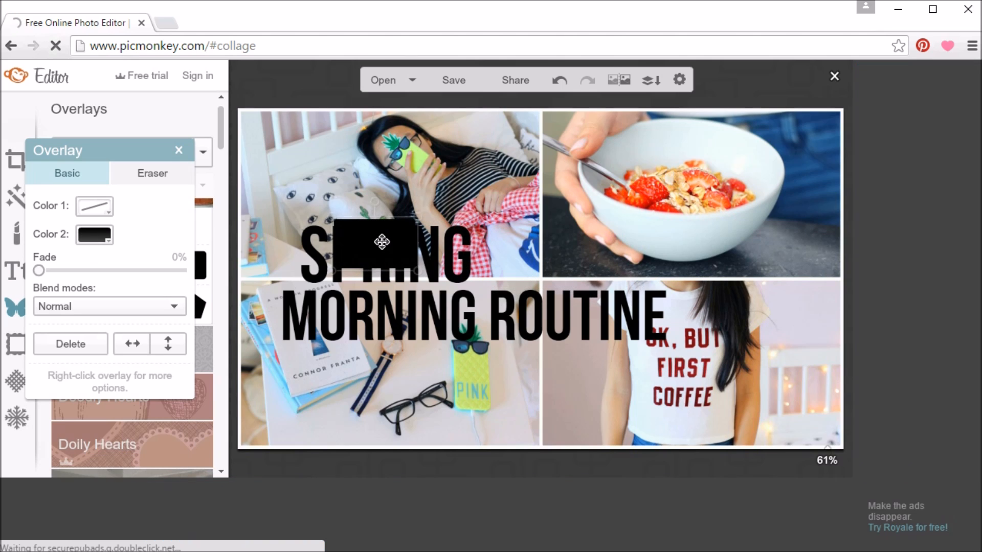
click(86, 237)
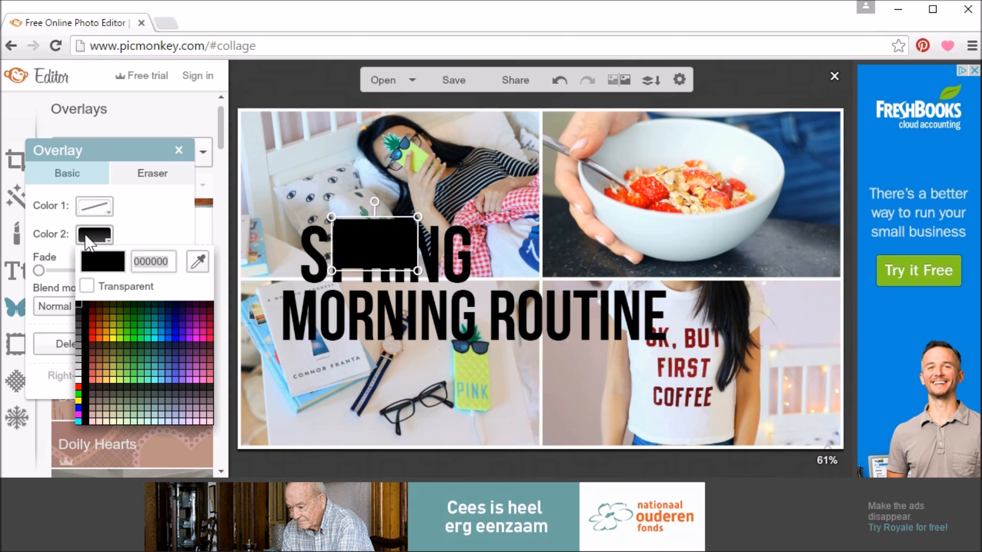
click(79, 381)
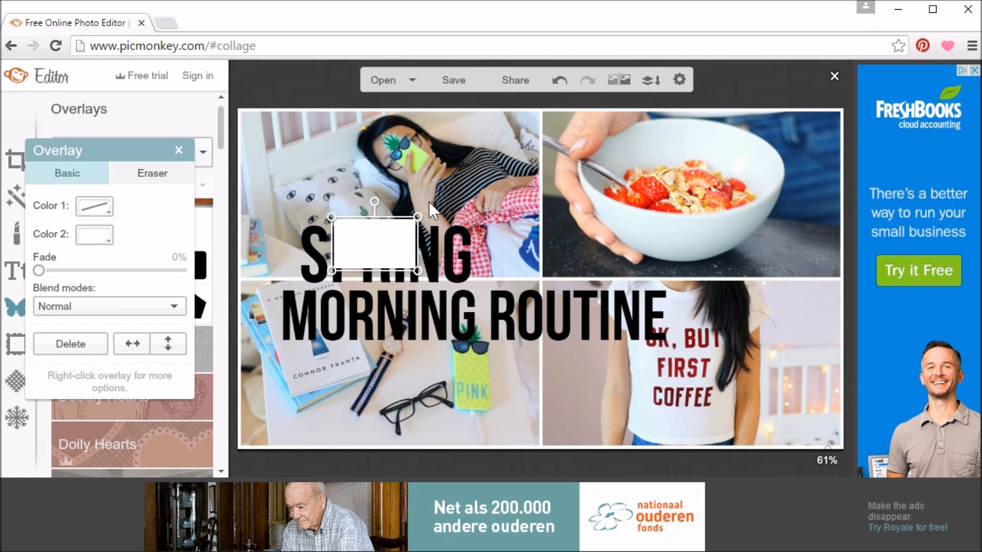
Send the white rectangle to the back and stretch it into a bar behind "SPRING" from the collage's left edge.
right_click(354, 250)
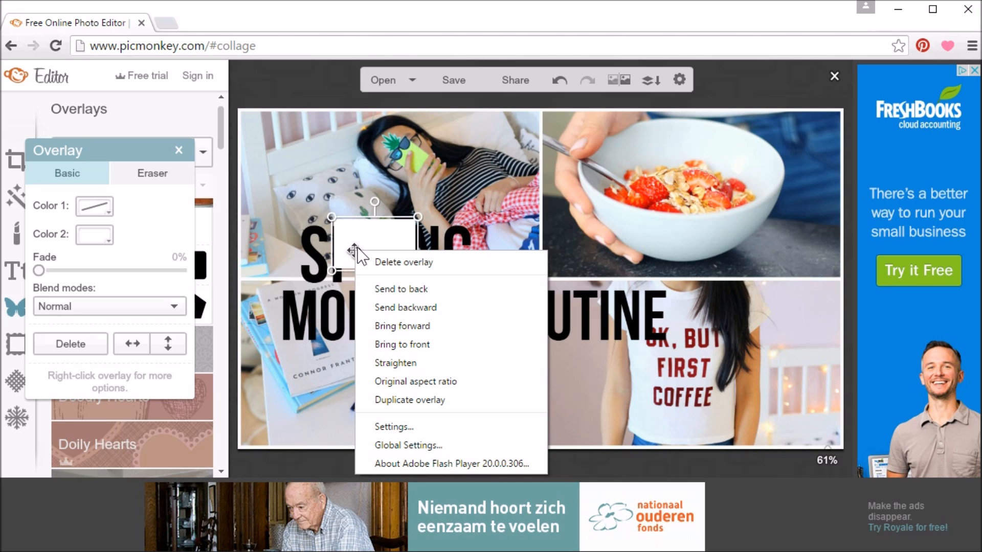
click(428, 290)
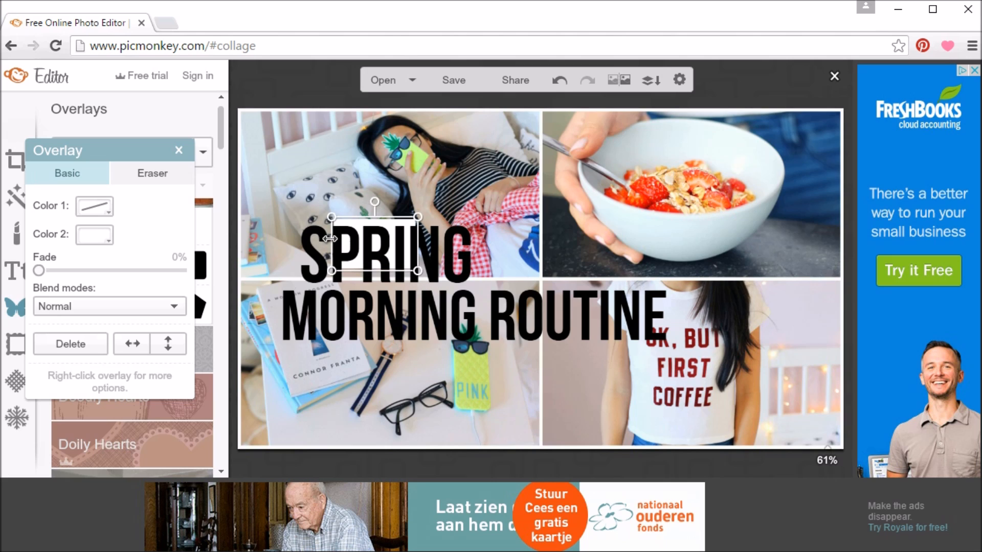
drag(341, 241, 194, 236)
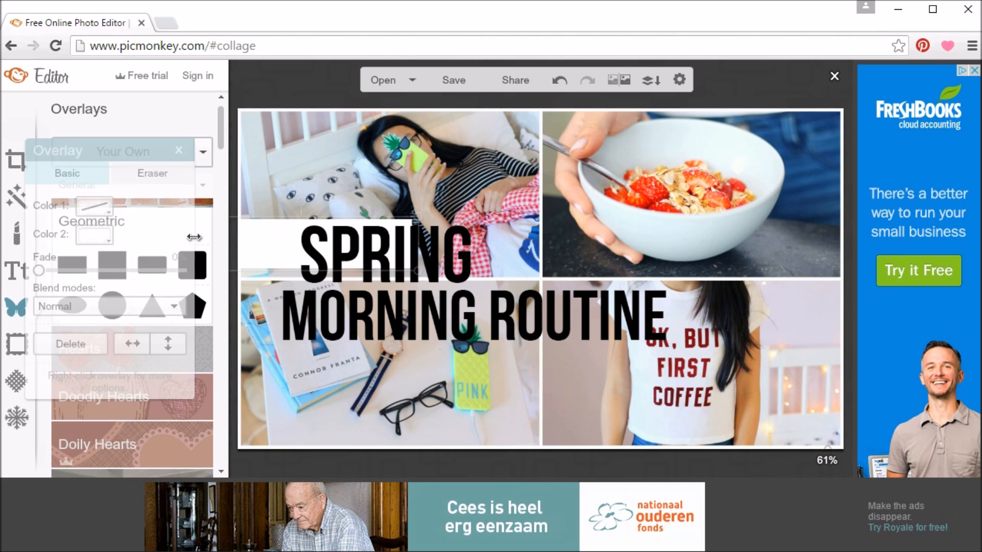
click(289, 261)
mouse_move(321, 263)
mouse_down()
mouse_move(326, 303)
mouse_move(329, 279)
mouse_up()
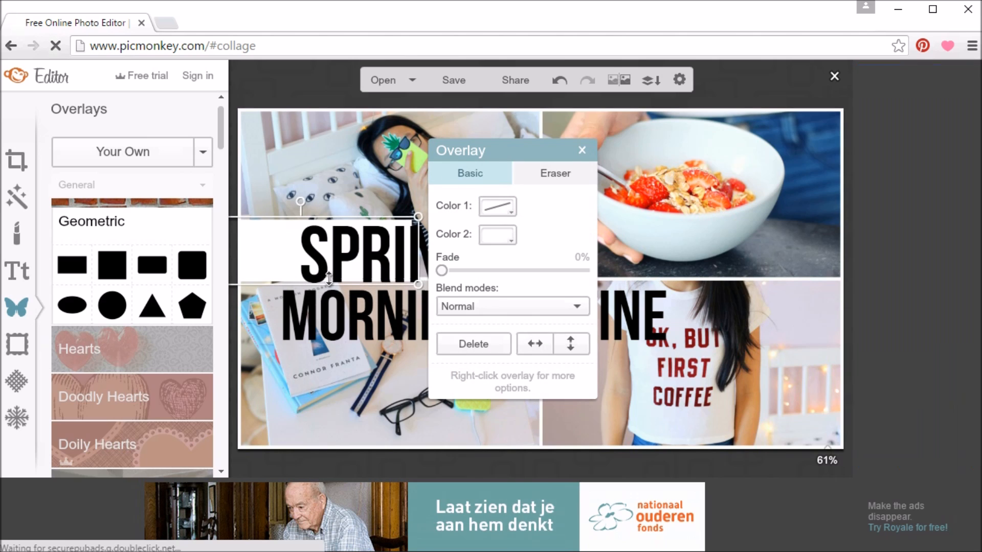
drag(427, 253, 494, 241)
Move the "MORNING ROUTINE" text slightly down and add a white geometric rectangle overlay on top of it.
drag(460, 282, 462, 322)
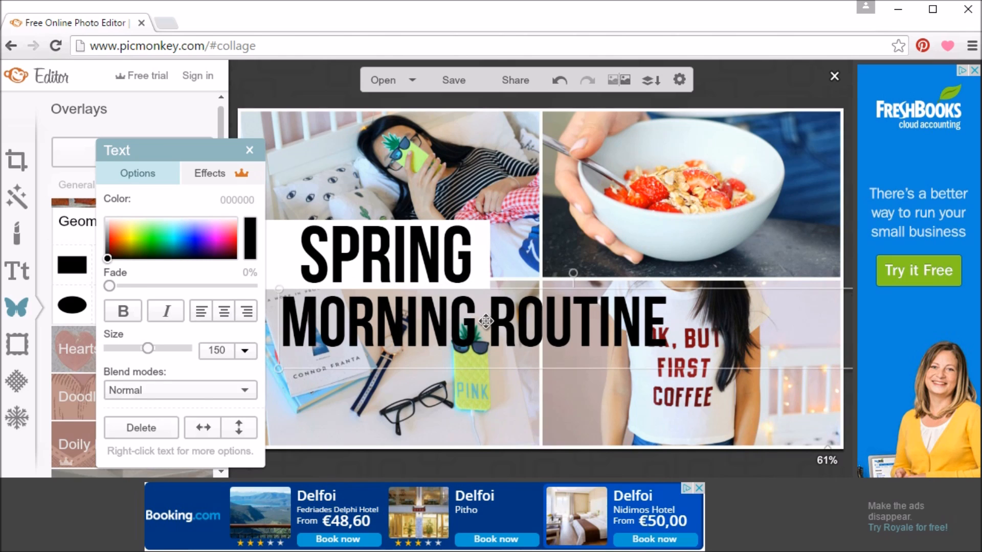
click(72, 265)
drag(558, 252, 491, 302)
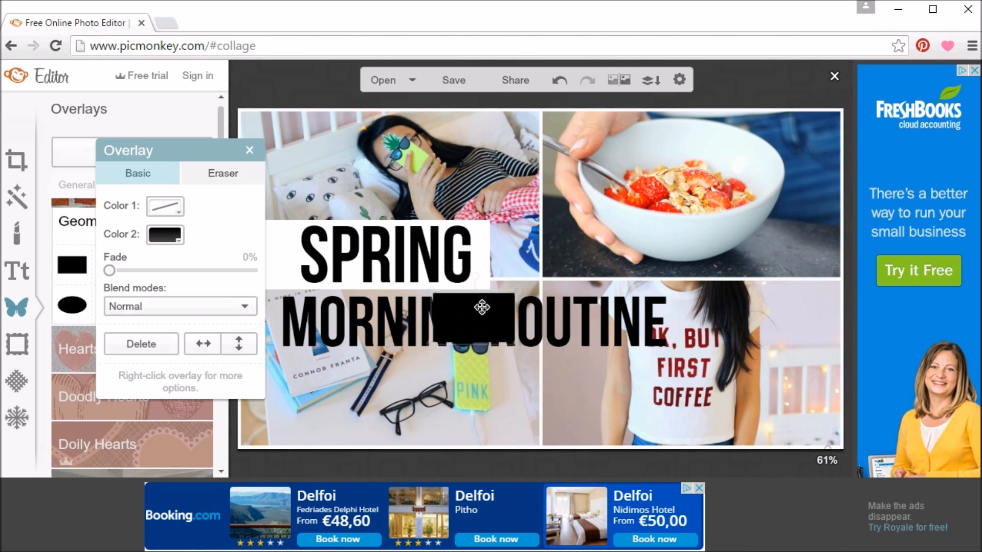
click(165, 234)
click(150, 379)
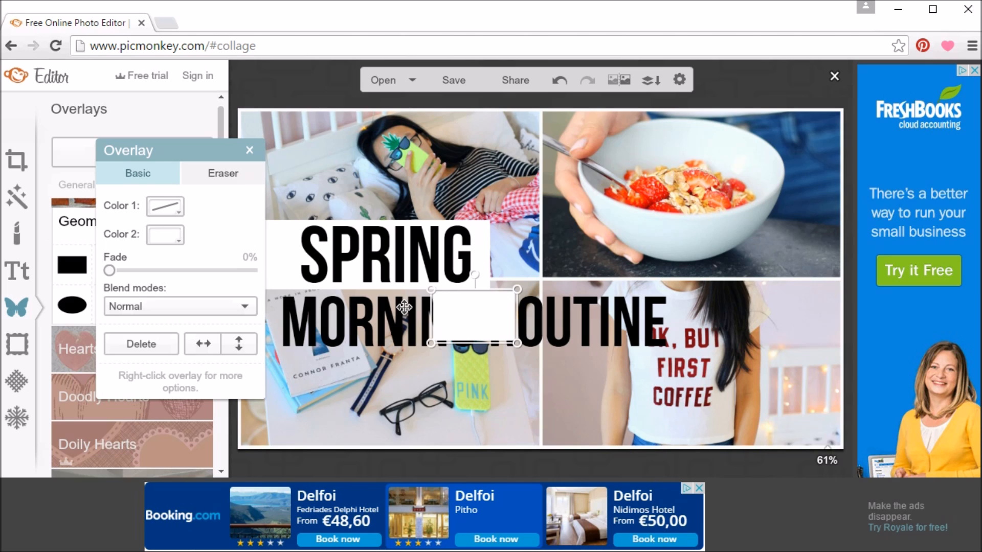
Send the second white rectangle behind the text and stretch it into a bar from the left edge to just past "ROUTINE".
right_click(448, 318)
click(471, 352)
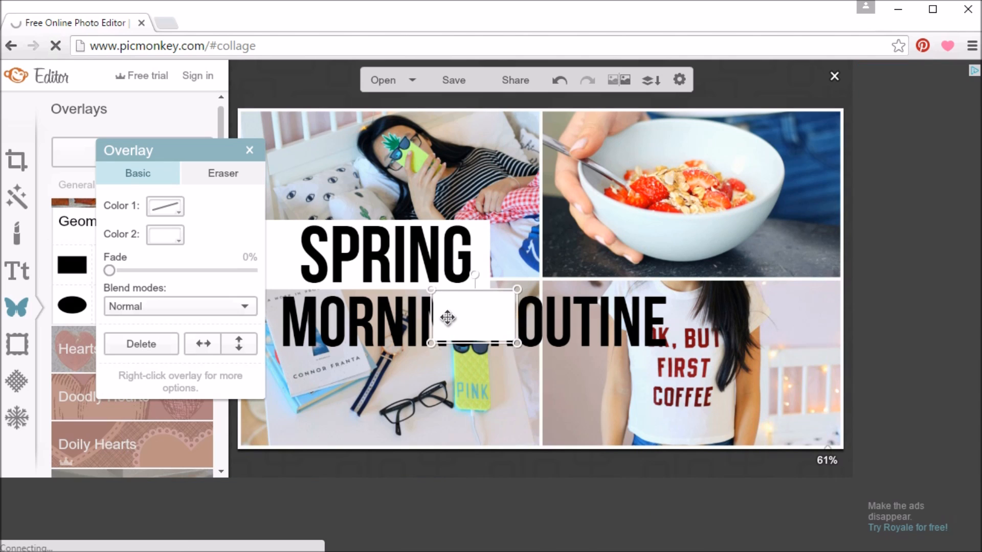
drag(377, 324, 223, 325)
drag(515, 343, 684, 355)
click(514, 380)
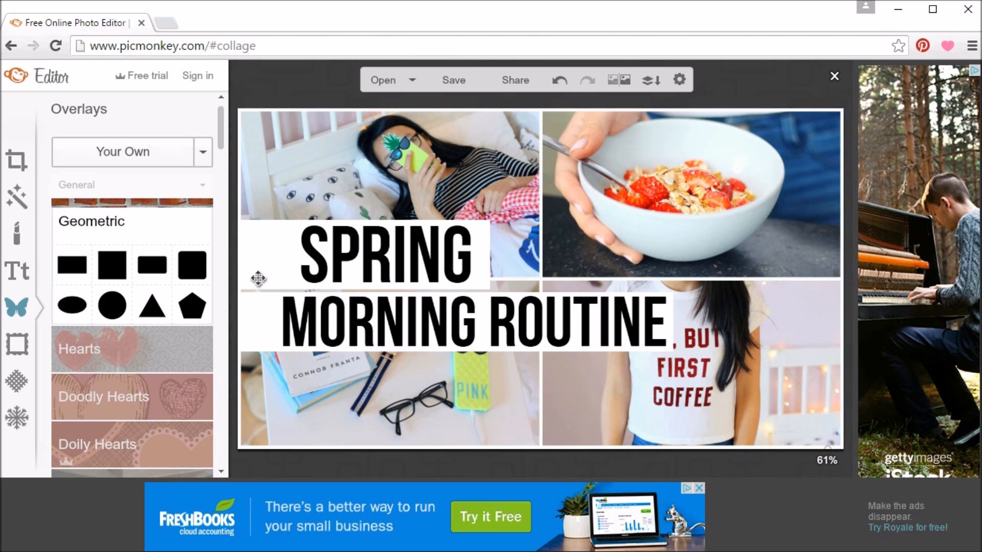
Try the UCU Charles script font on the "SPRING" text.
click(21, 279)
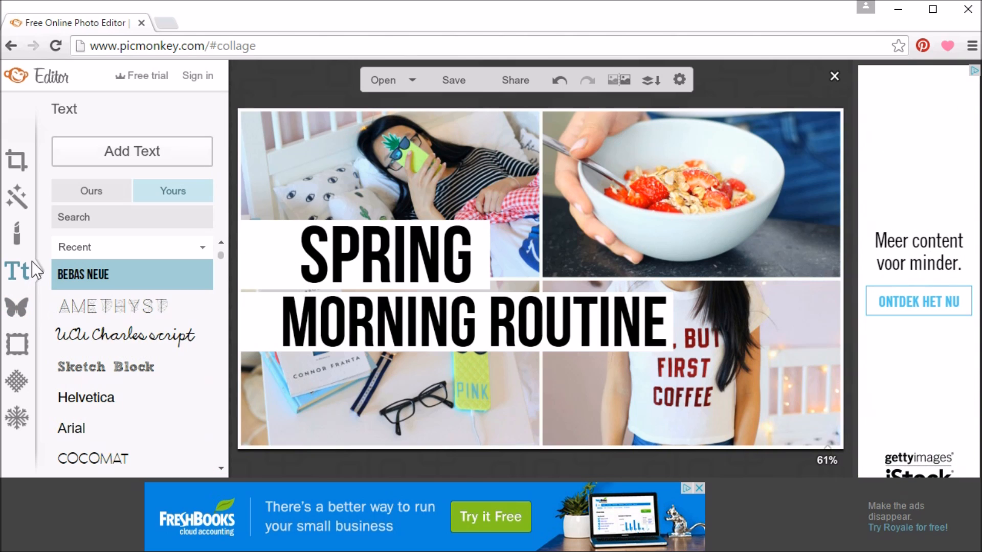
click(376, 248)
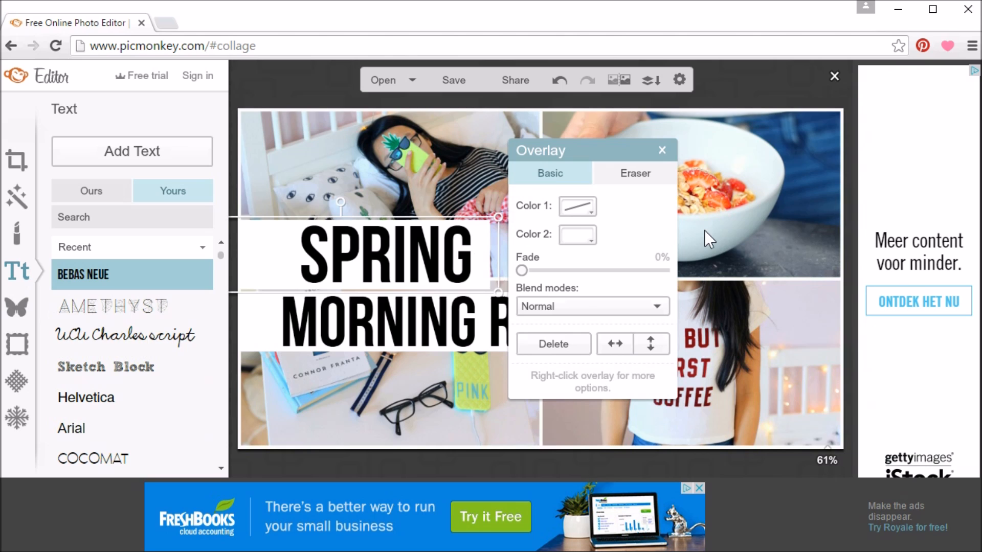
click(698, 238)
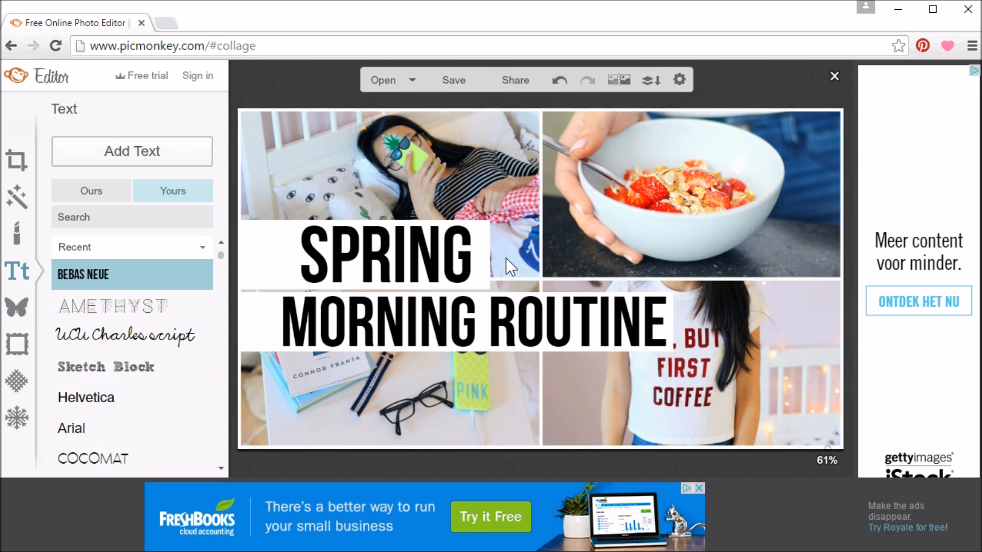
click(468, 268)
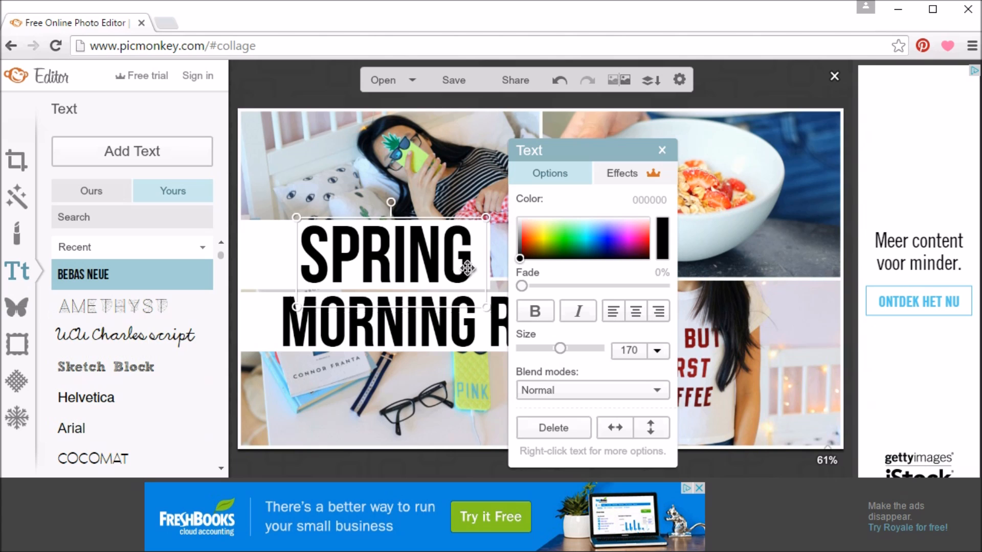
click(174, 336)
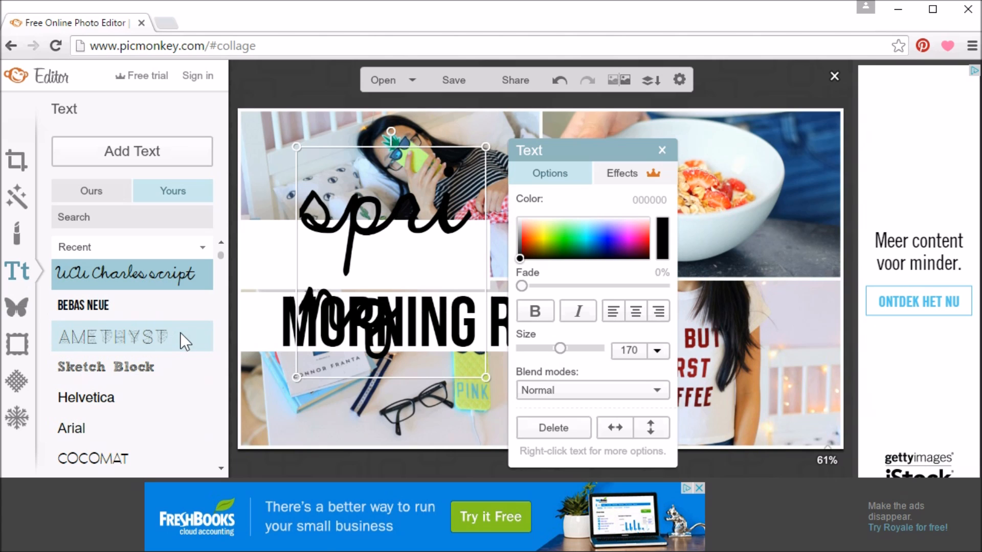
Restyle the script text as "Spring" with a capital S, a wider text box, size 105 and the Always On My Heart font.
scroll(155, 372, down, 5)
click(314, 207)
key(BackSpace)
text(S)
drag(486, 147, 613, 196)
click(772, 350)
click(745, 399)
click(120, 445)
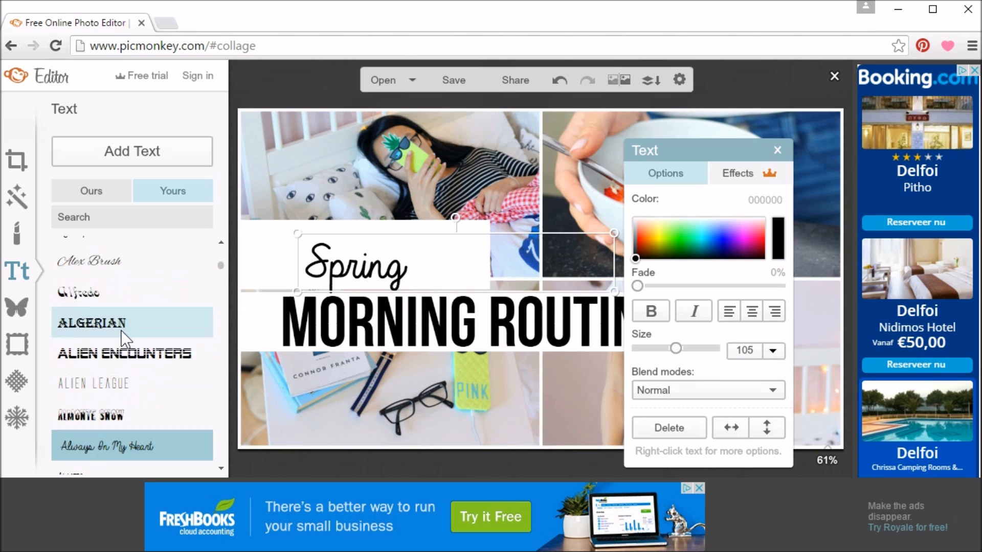
scroll(121, 329, down, 15)
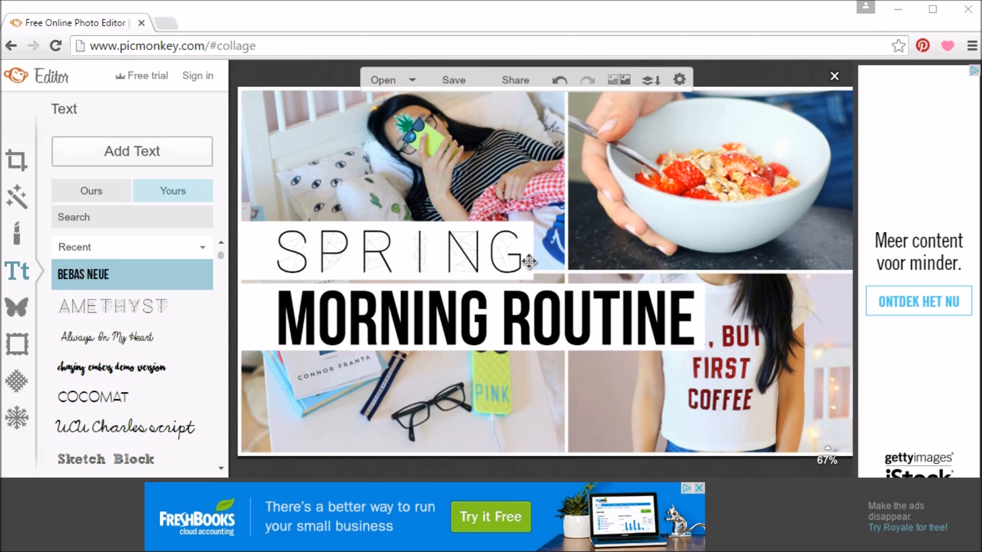
Search Google Images for "emoji png" in a new browser tab.
click(171, 24)
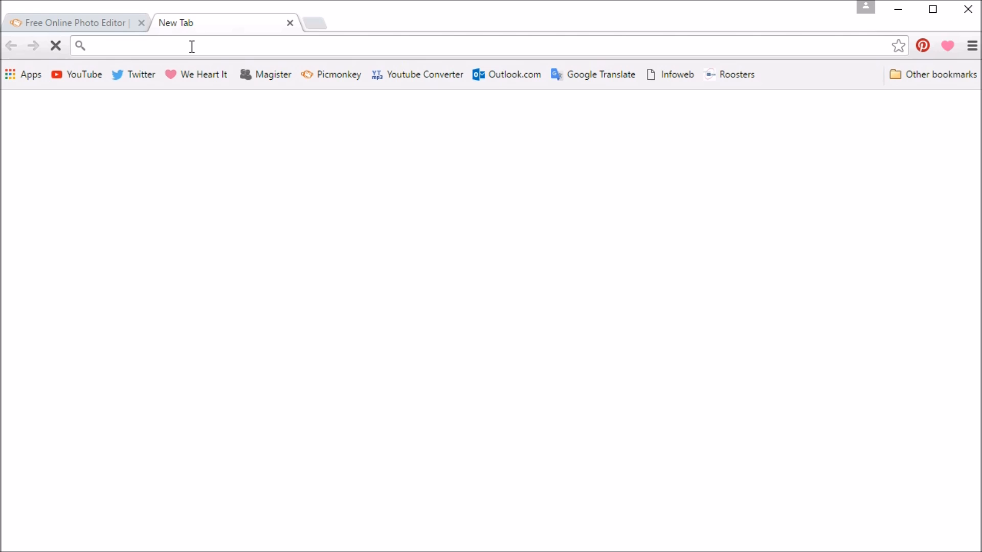
text(emoji png)
key(Return)
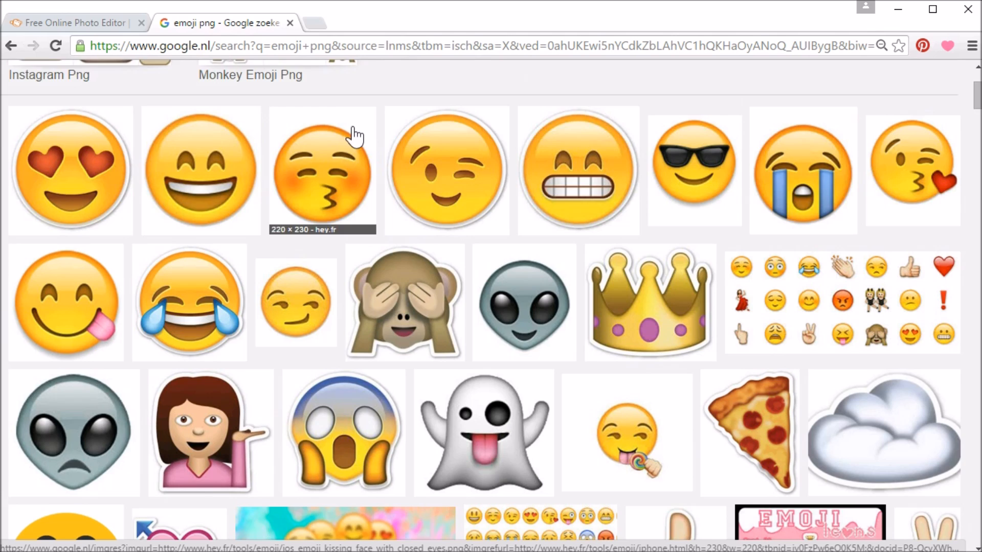
Find the pink cherry blossom emoji among the image results and save its picture as large.png.
scroll(356, 135, down, 3)
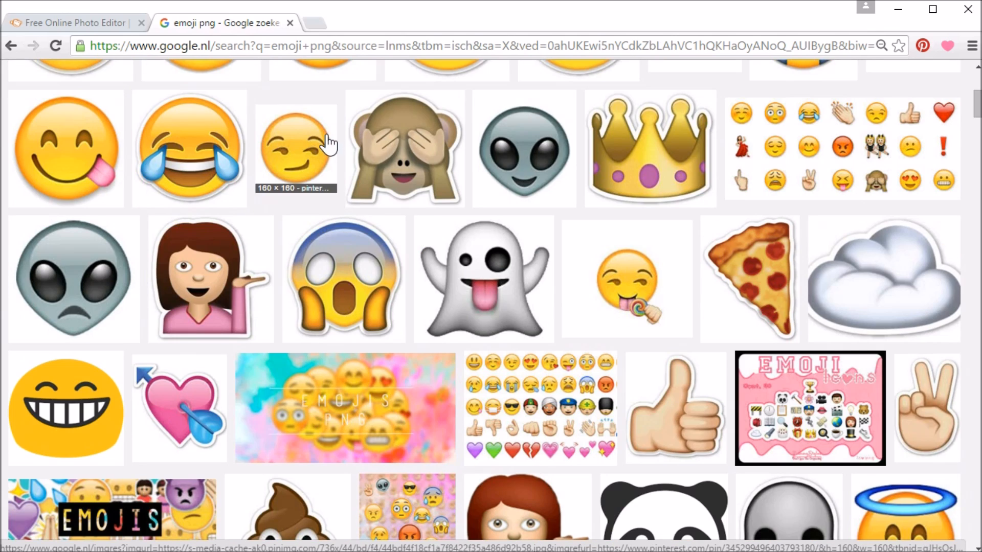
scroll(311, 119, down, 15)
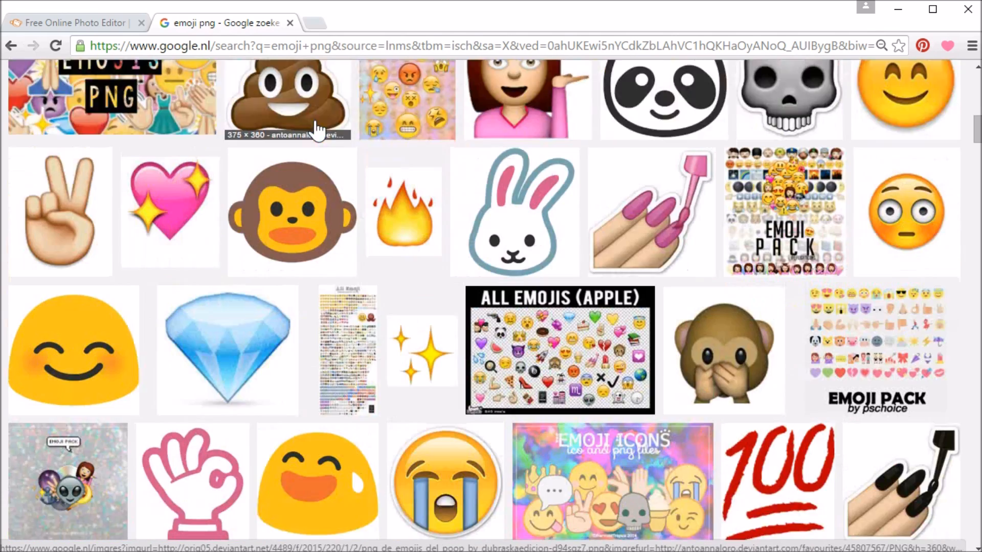
scroll(314, 121, down, 13)
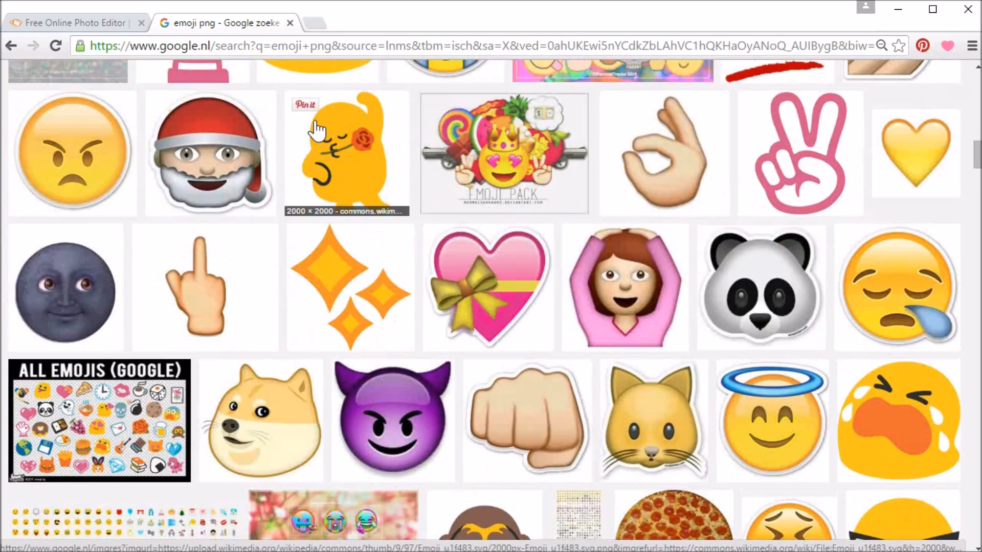
scroll(315, 130, down, 10)
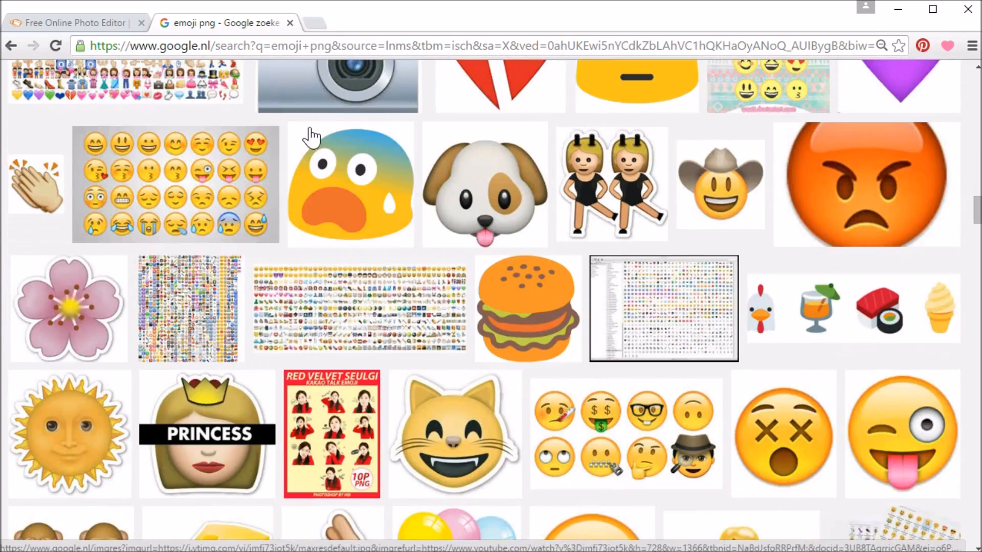
click(96, 309)
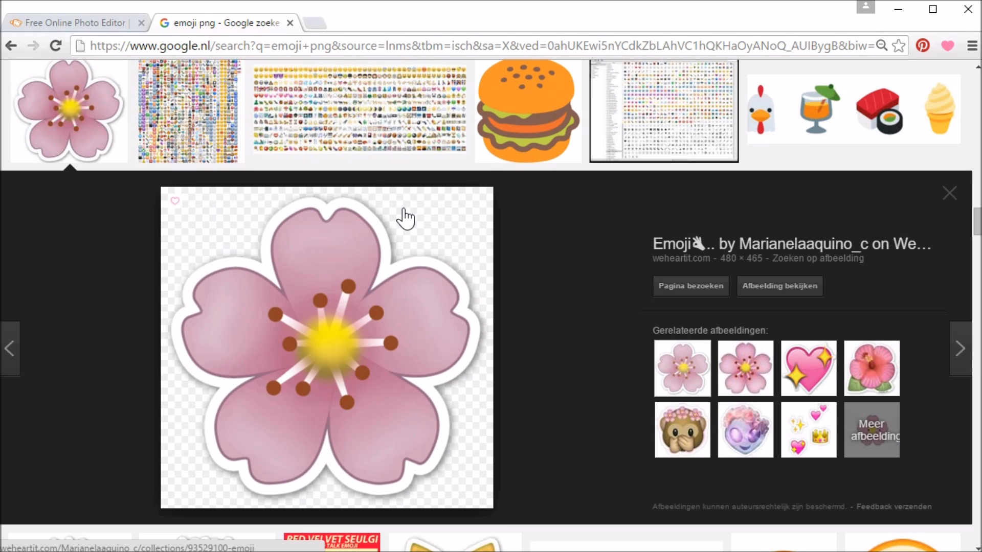
right_click(384, 251)
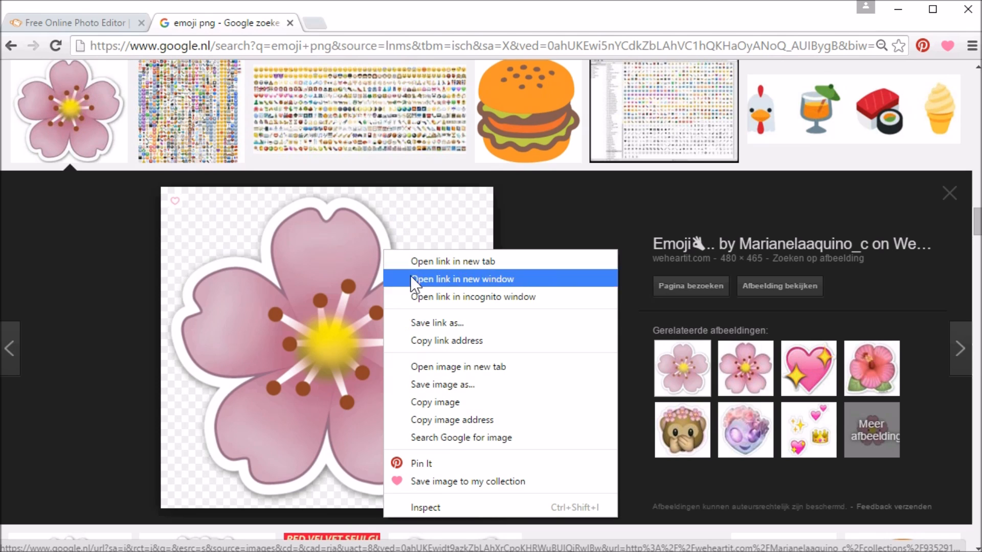
click(430, 383)
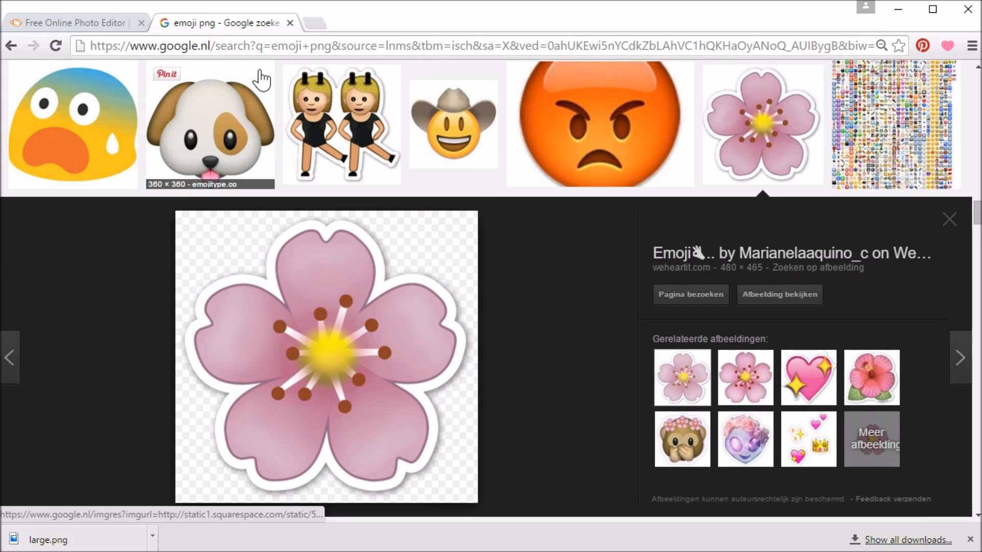
Return to the PicMonkey collage and add the flower picture "large" from the Pictures folder as a custom overlay.
click(75, 19)
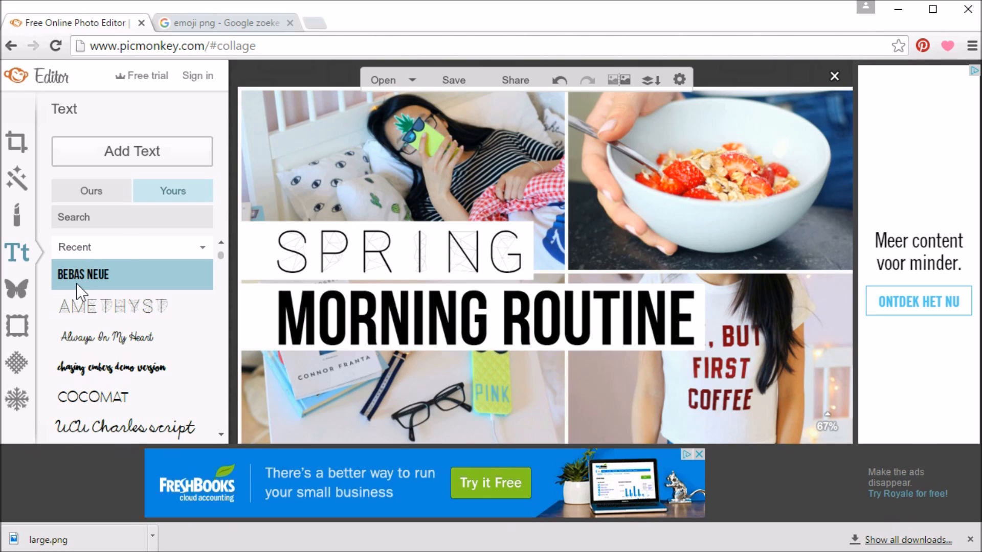
click(16, 290)
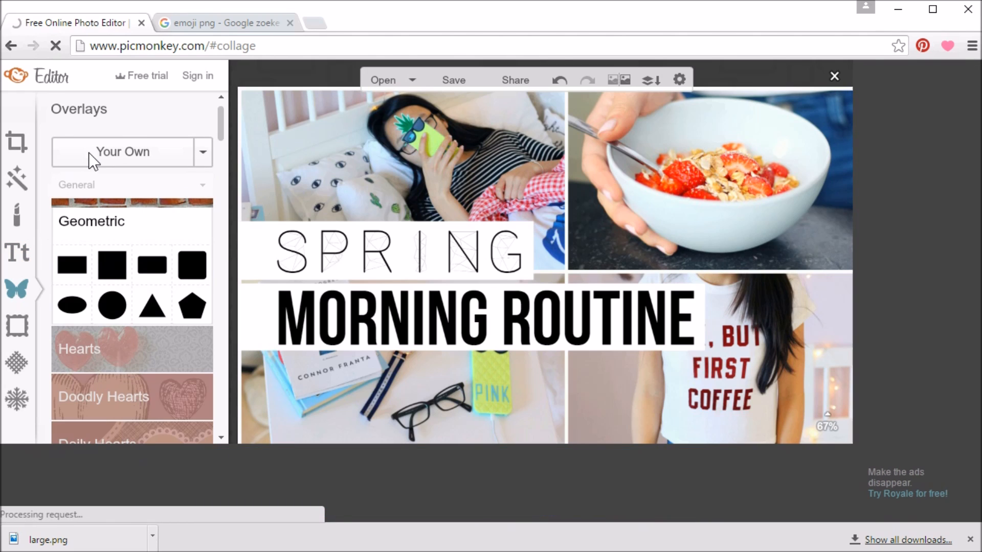
click(88, 152)
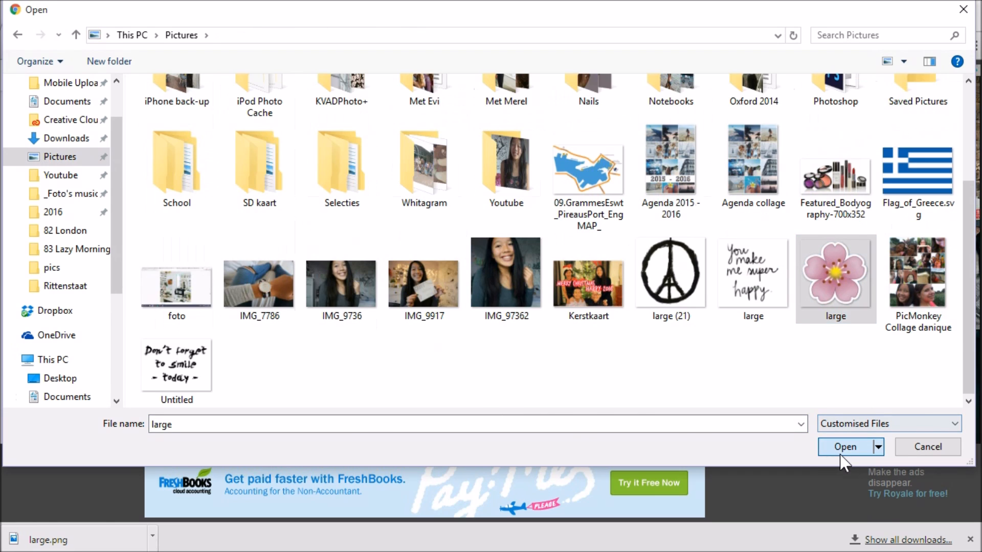
click(840, 451)
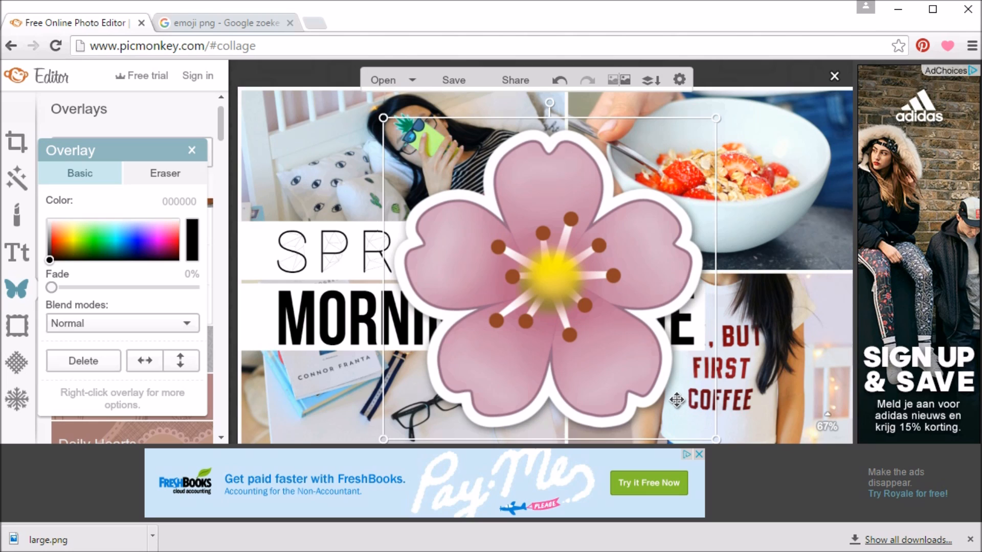
Shrink the flower overlay to about letter height and place it directly after the word "SPRING".
drag(735, 440, 527, 225)
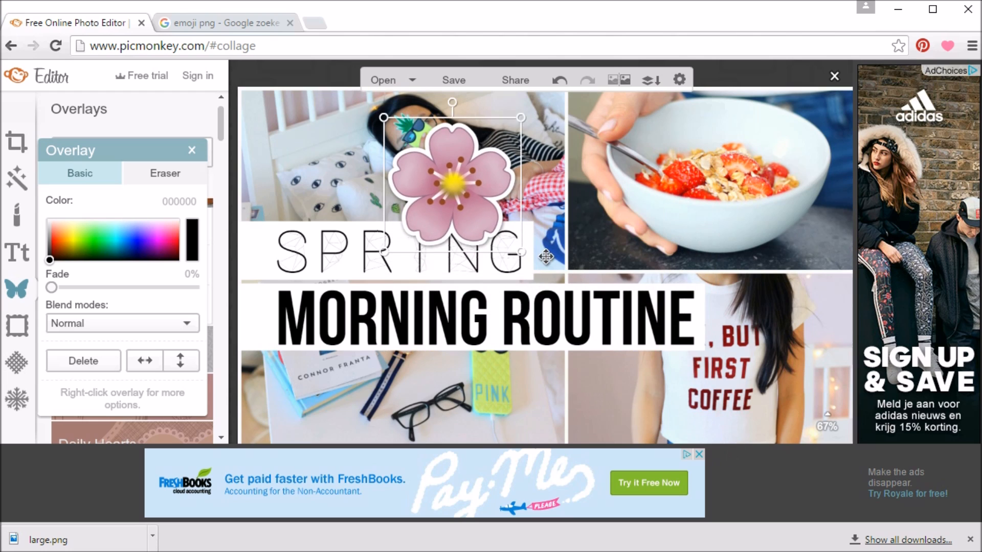
drag(455, 168, 573, 225)
drag(627, 292, 607, 279)
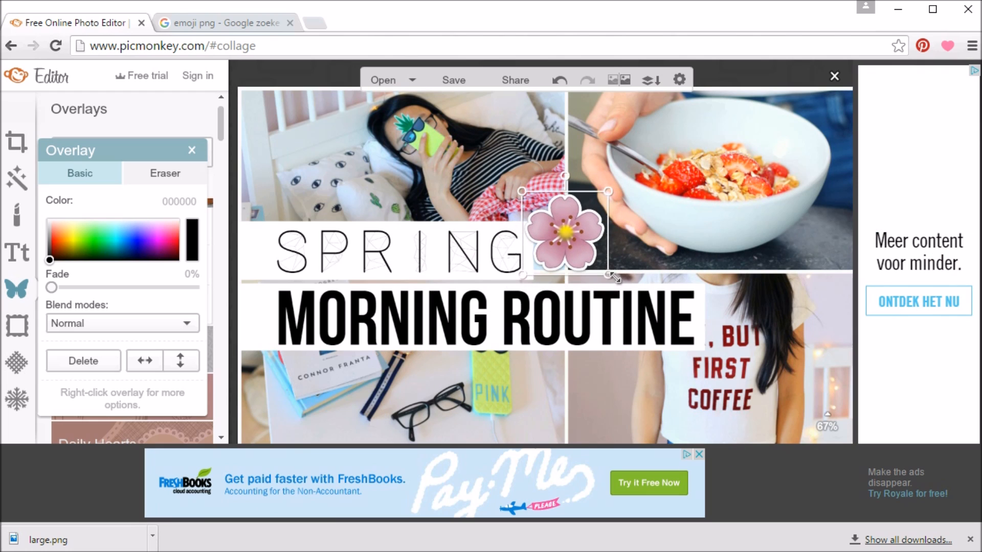
drag(568, 244, 568, 250)
click(611, 209)
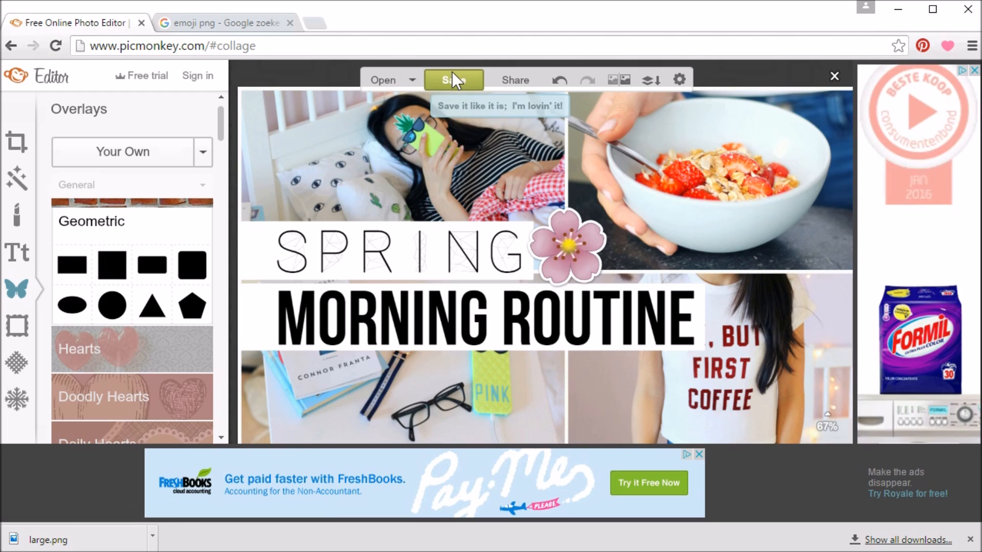
Save the collage to the computer as "PicMonkey Collage" in .jpg format with the Sean quality setting.
click(455, 77)
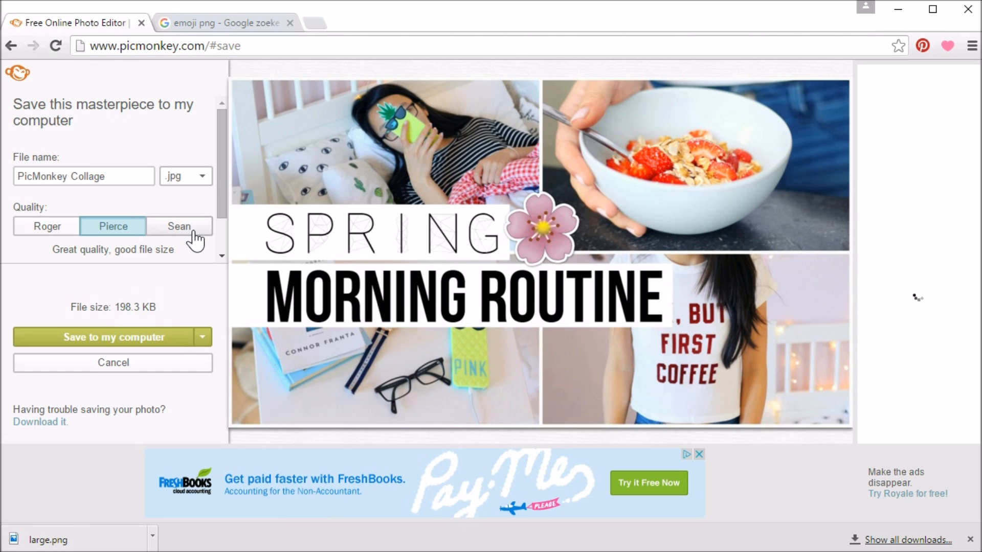
click(195, 238)
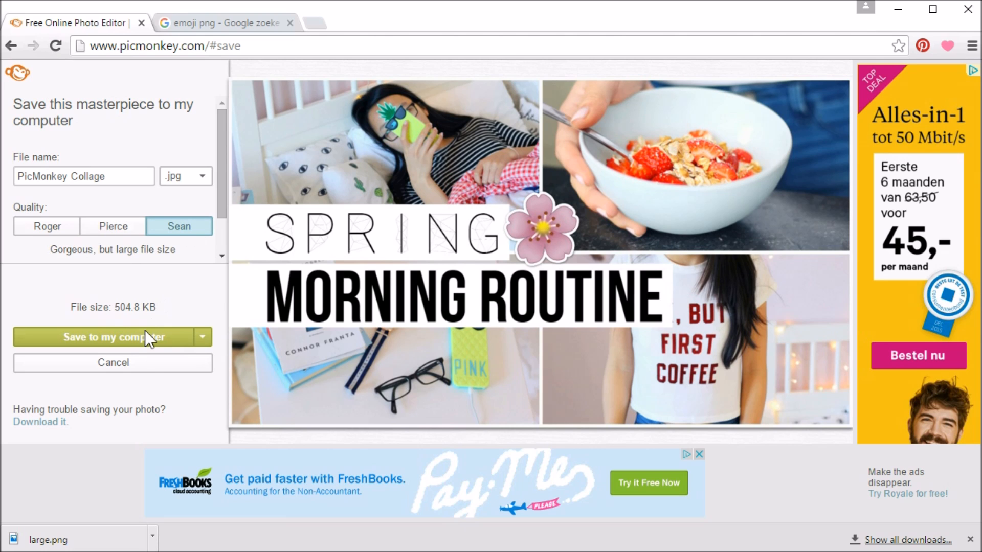
click(160, 338)
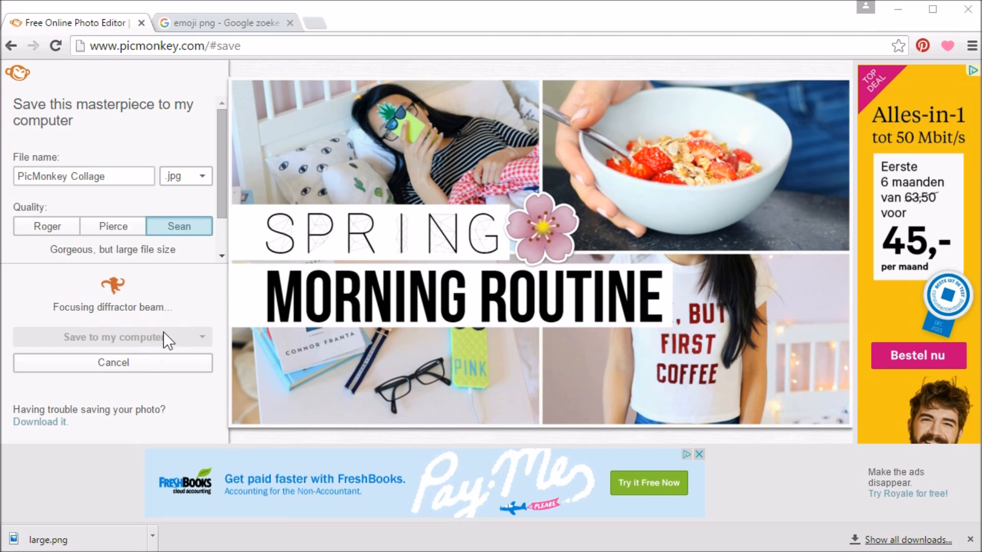